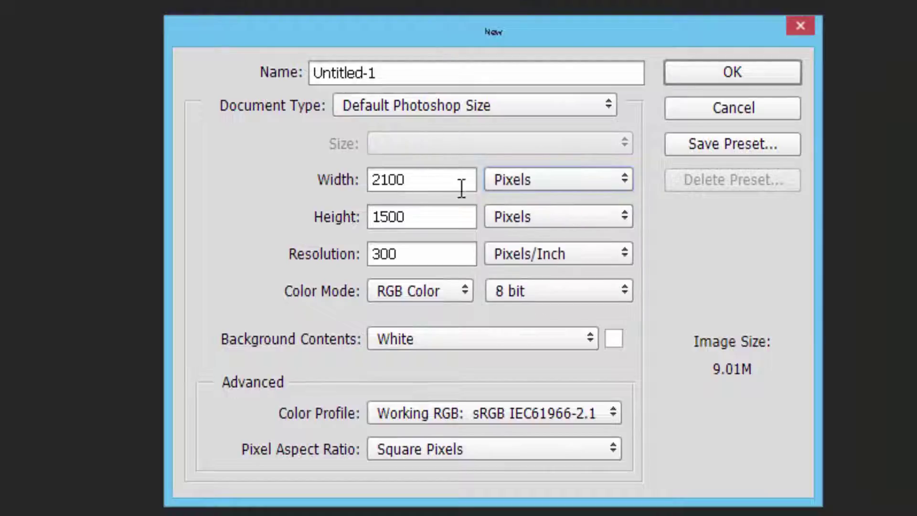
Create a new document 1024 pixels wide and 768 pixels high.
{"action": "left_click_drag", "start_coordinate": [461, 187], "coordinate": [272, 176]}
{"action": "type", "text": "1024"}
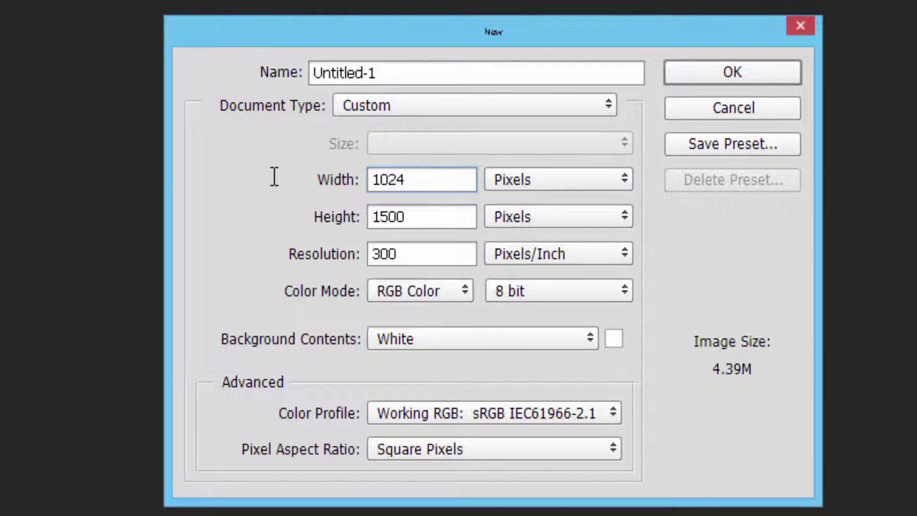
{"action": "key", "text": "Tab"}
{"action": "key", "text": "Tab"}
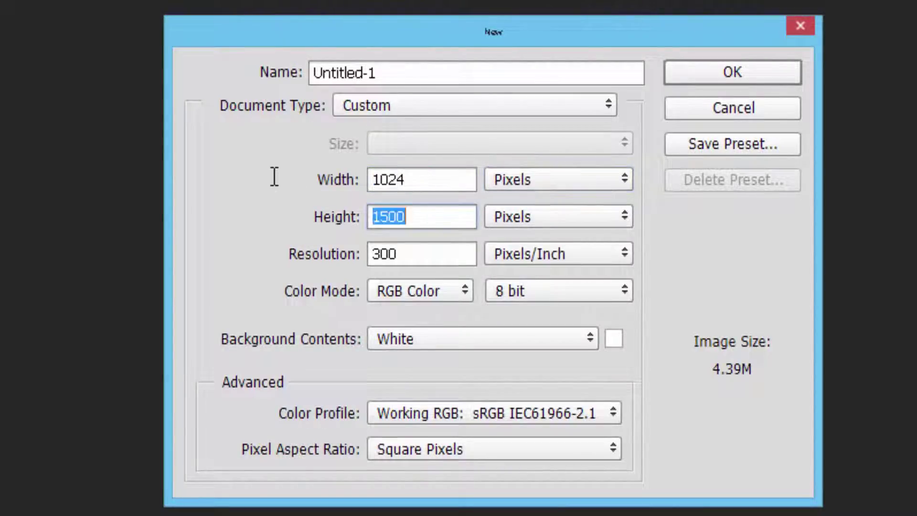
{"action": "type", "text": "768"}
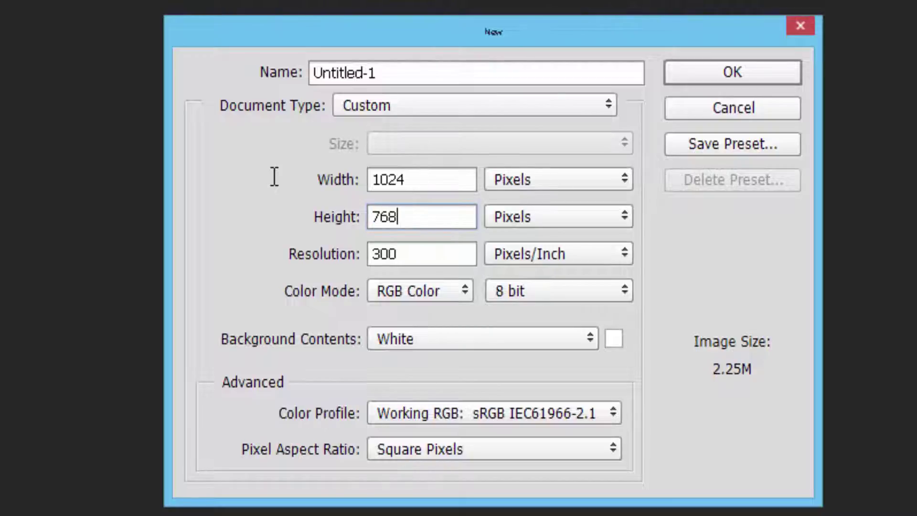
{"action": "left_click", "coordinate": [730, 72]}
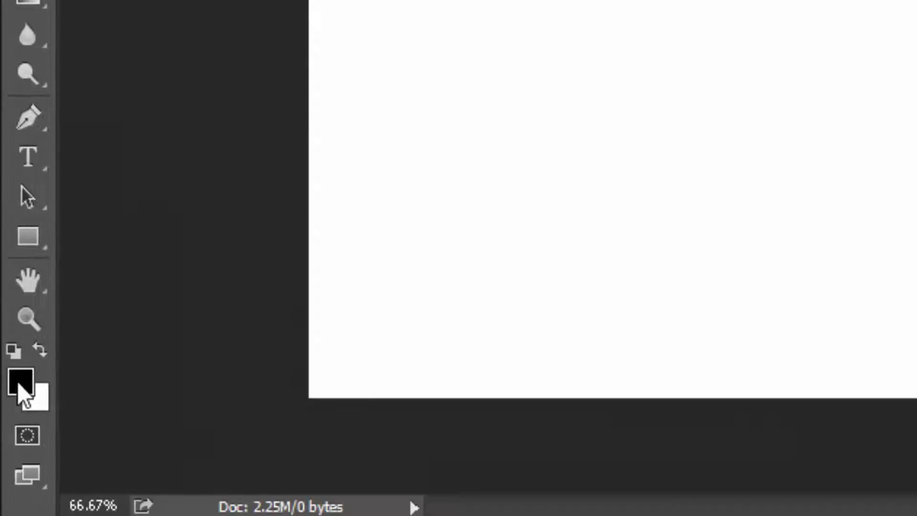
Set the foreground colour to #501d25 and the background colour to #130709.
{"action": "left_click", "coordinate": [20, 383]}
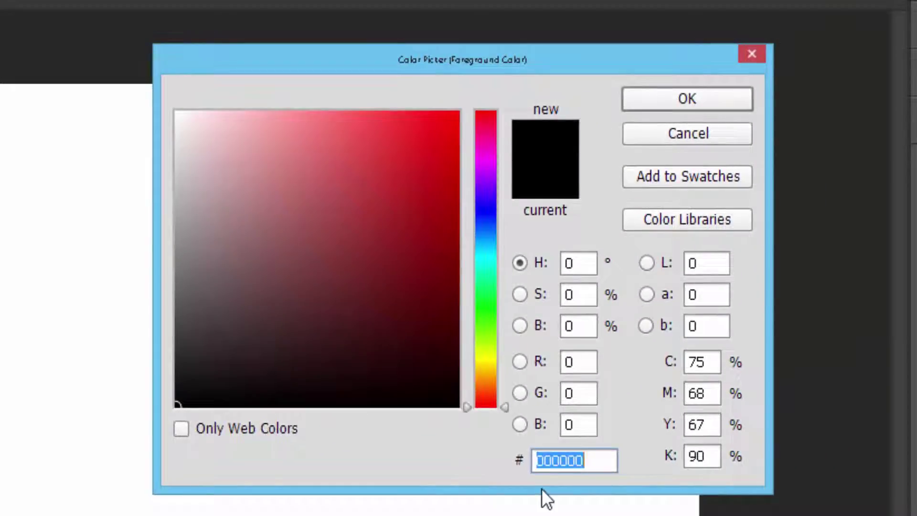
{"action": "type", "text": "5"}
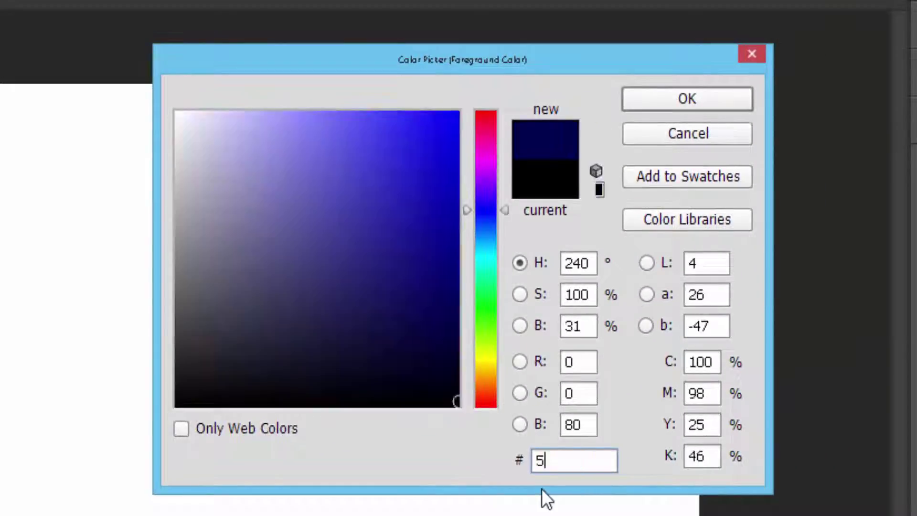
{"action": "type", "text": "01d25"}
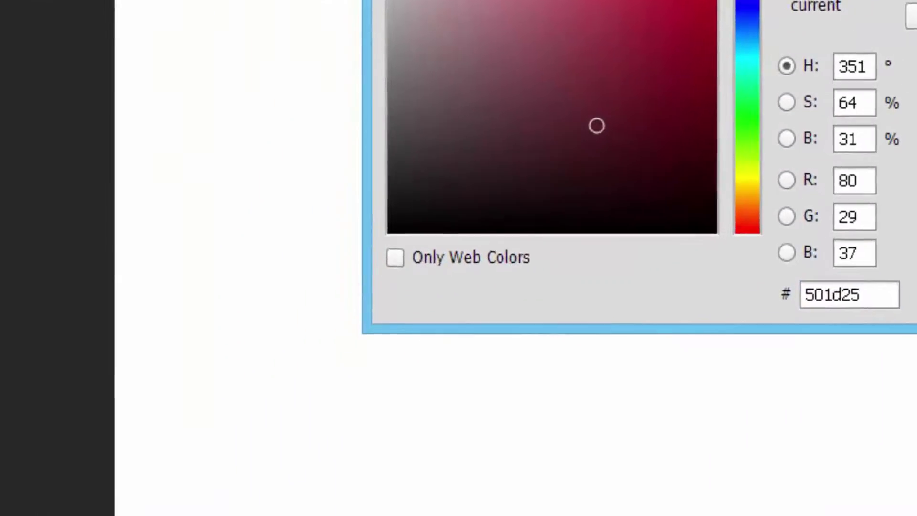
{"action": "key", "text": "Return"}
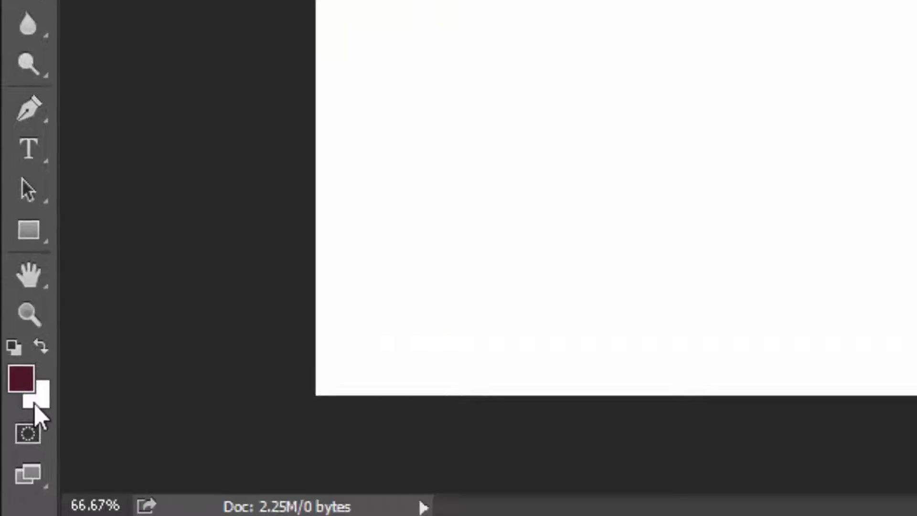
{"action": "left_click", "coordinate": [35, 404]}
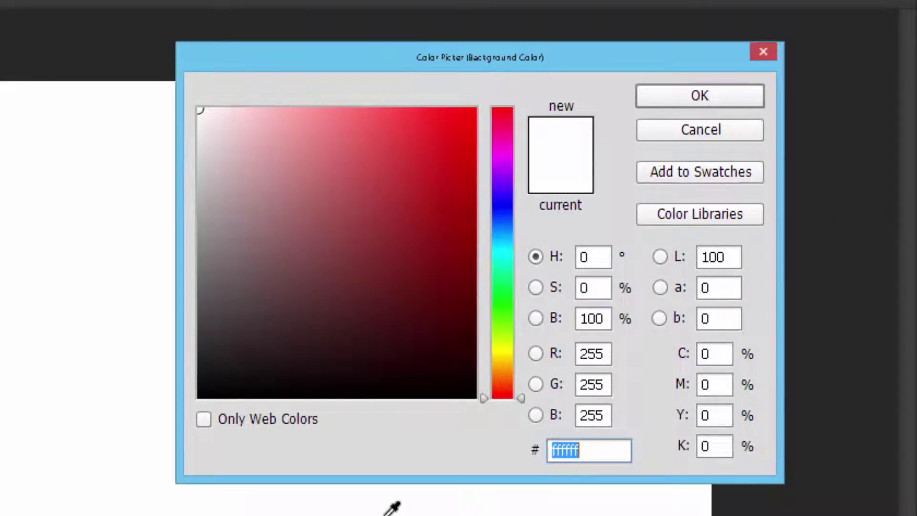
{"action": "type", "text": "130709"}
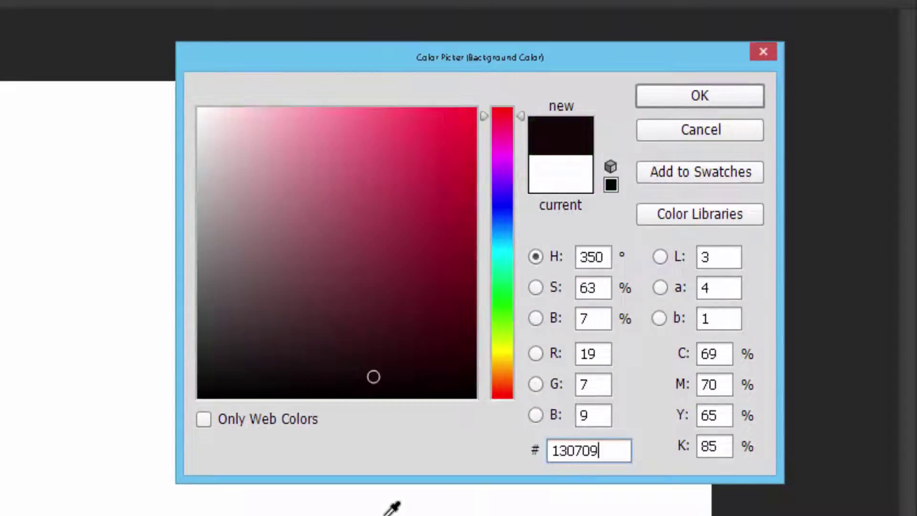
{"action": "left_click", "coordinate": [699, 96]}
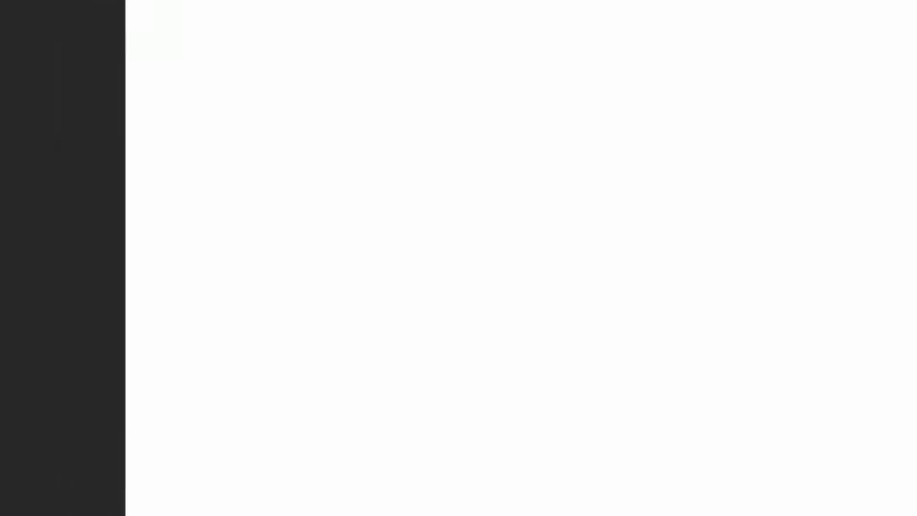
Fill the Background layer with a radial foreground-to-background gradient running from the canvas centre to its right edge.
{"action": "left_click", "coordinate": [33, 233]}
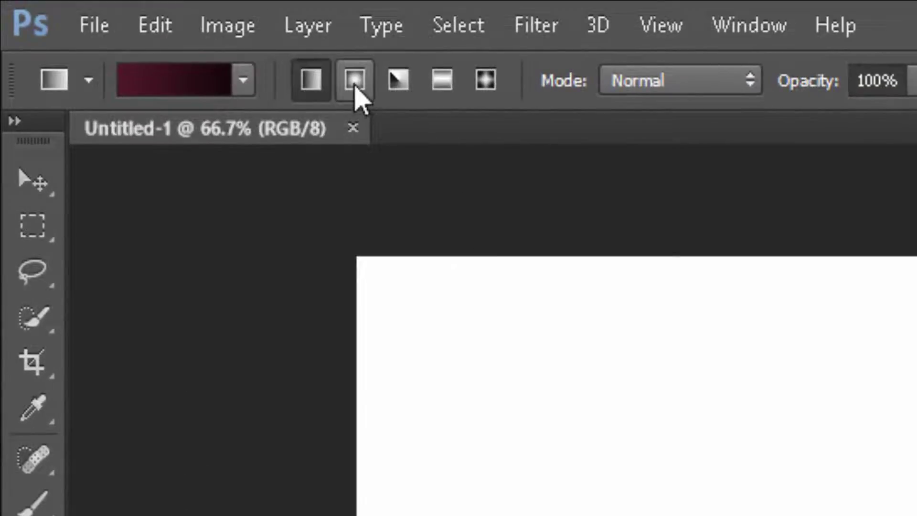
{"action": "left_click", "coordinate": [355, 86]}
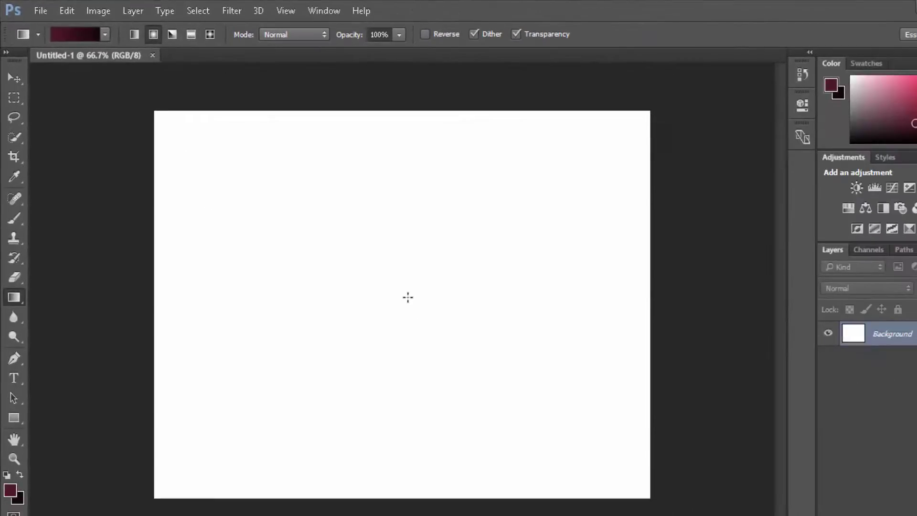
{"action": "left_click_drag", "start_coordinate": [409, 296], "coordinate": [656, 293]}
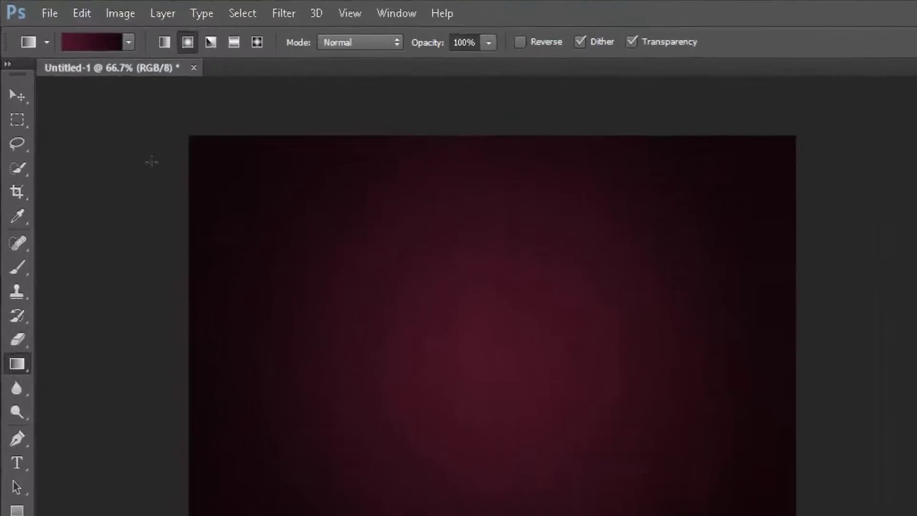
Place the blue_bokeh_texture_by_beckas-d2z1au4 image as a linked layer at its fitted size above the Background.
{"action": "left_click", "coordinate": [41, 11]}
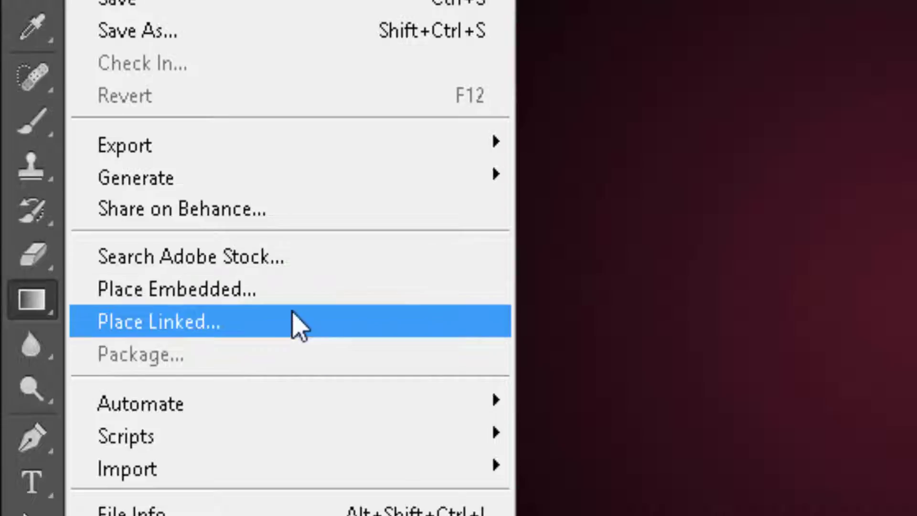
{"action": "left_click", "coordinate": [296, 323]}
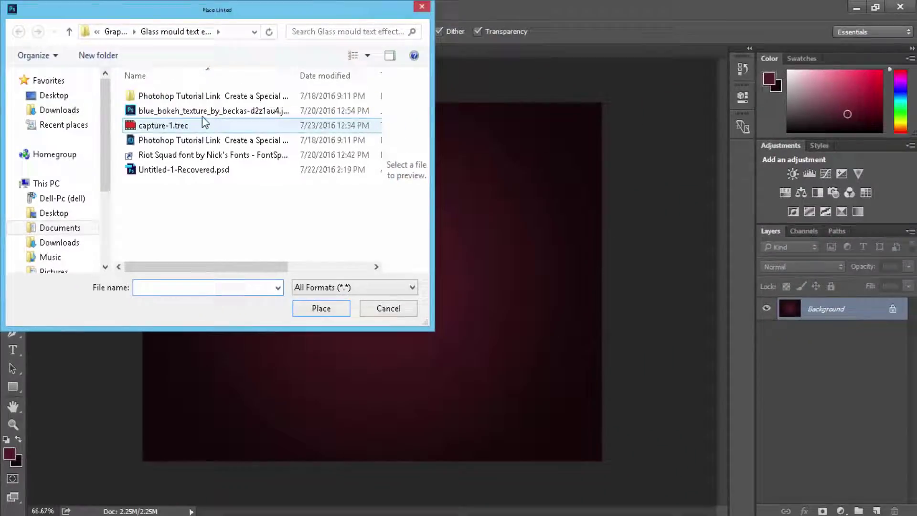
{"action": "left_click", "coordinate": [305, 25]}
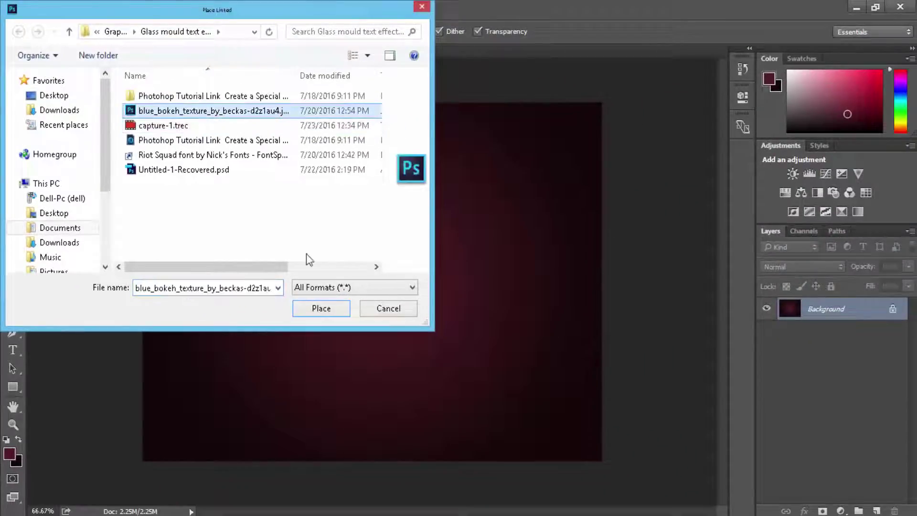
{"action": "left_click", "coordinate": [540, 341]}
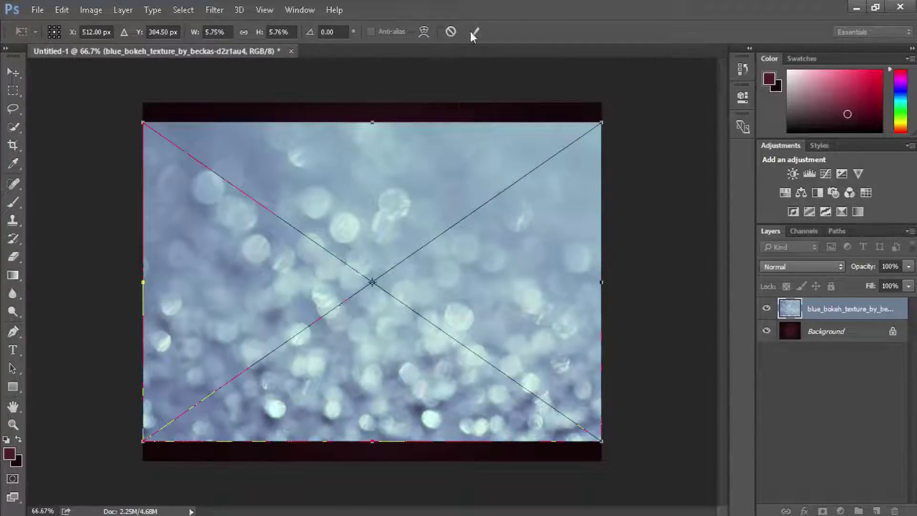
{"action": "left_click", "coordinate": [474, 32]}
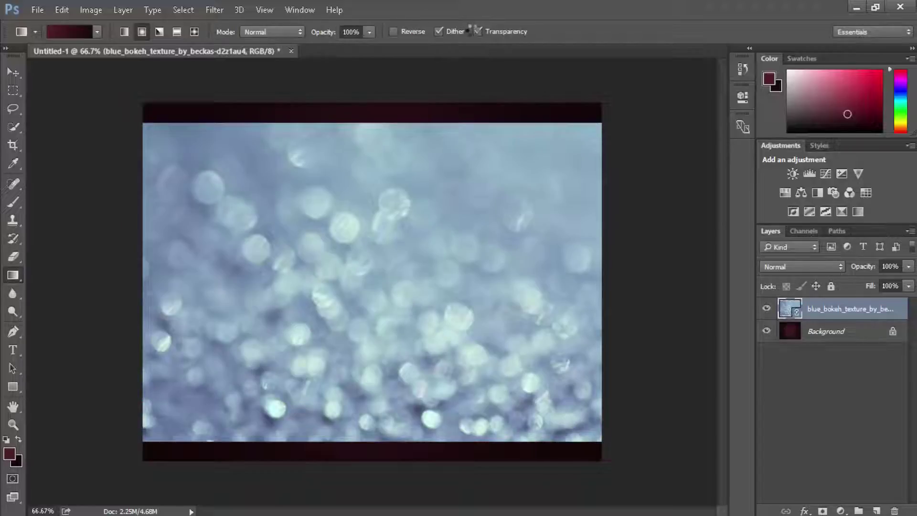
{"action": "key", "text": "u"}
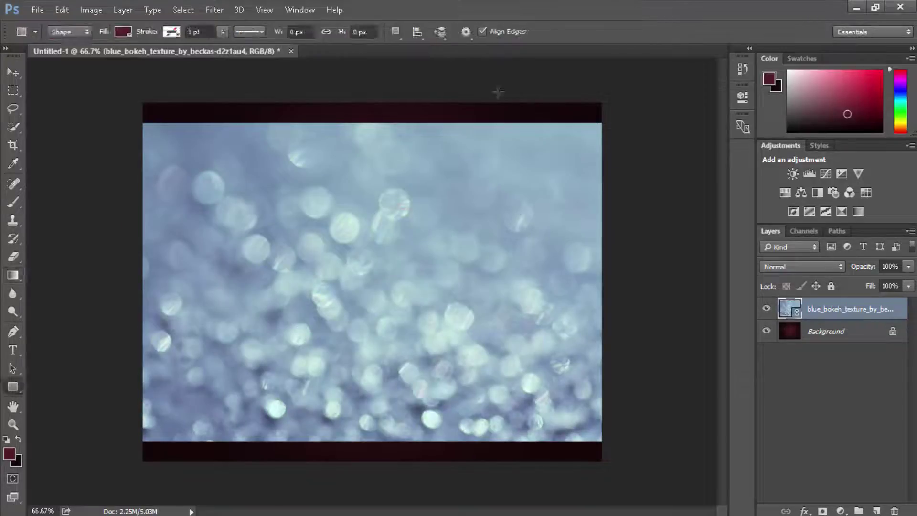
Reduce the canvas height to 682 pixels, keeping the centre anchor and accepting the clipping.
{"action": "left_click", "coordinate": [95, 12]}
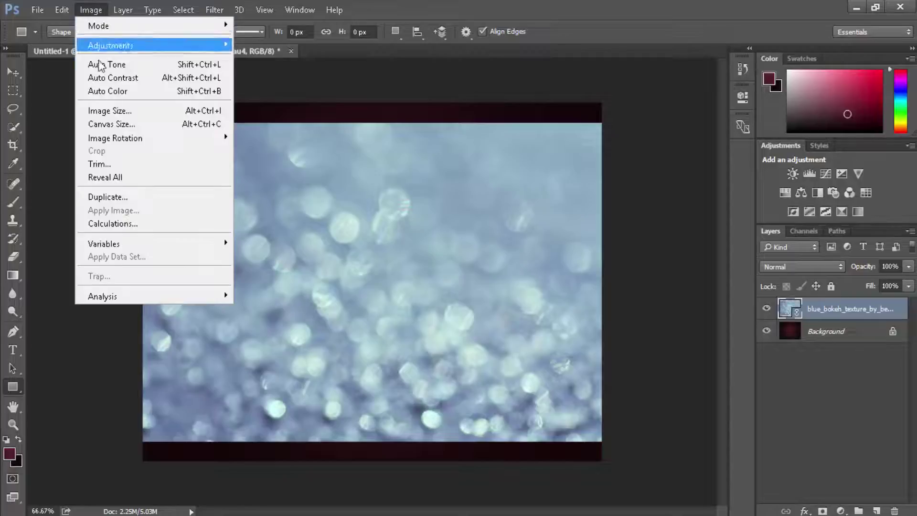
{"action": "left_click", "coordinate": [132, 125]}
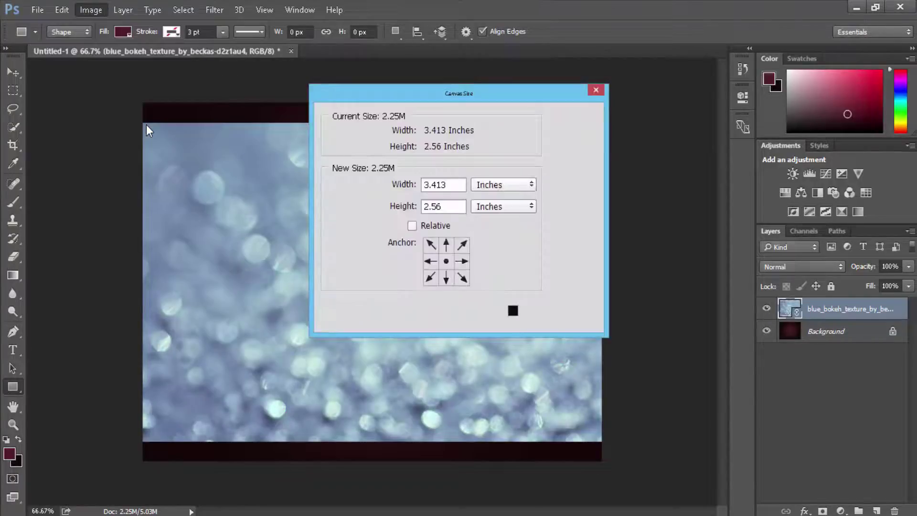
{"action": "left_click", "coordinate": [504, 206]}
{"action": "left_click", "coordinate": [509, 231]}
{"action": "double_click", "coordinate": [443, 205]}
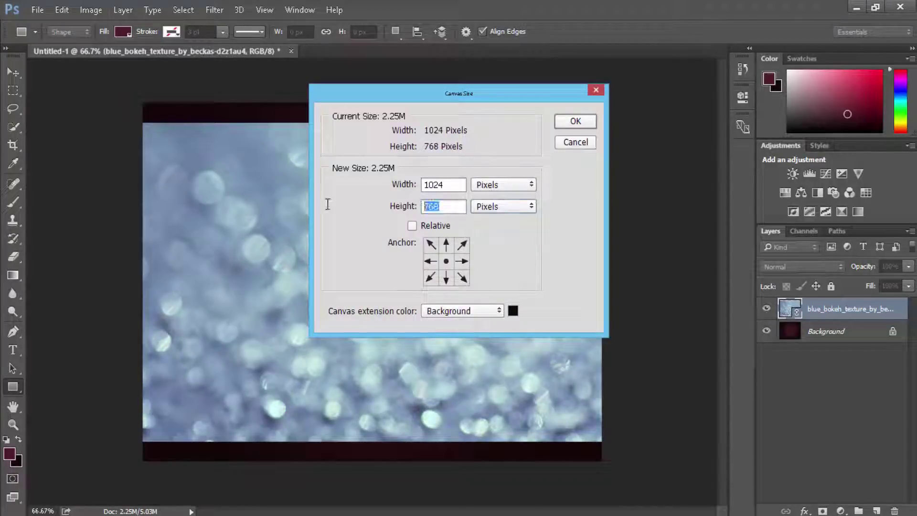
{"action": "type", "text": "682"}
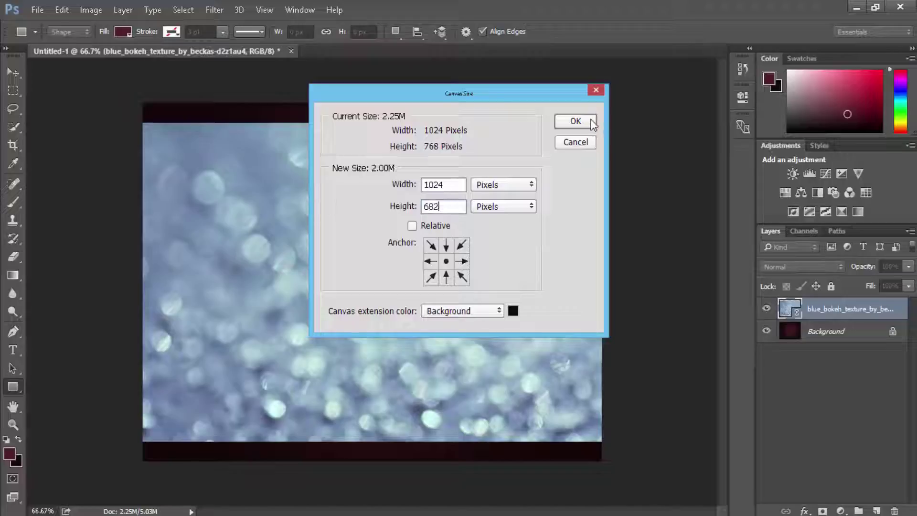
{"action": "left_click", "coordinate": [576, 121]}
{"action": "left_click", "coordinate": [382, 196]}
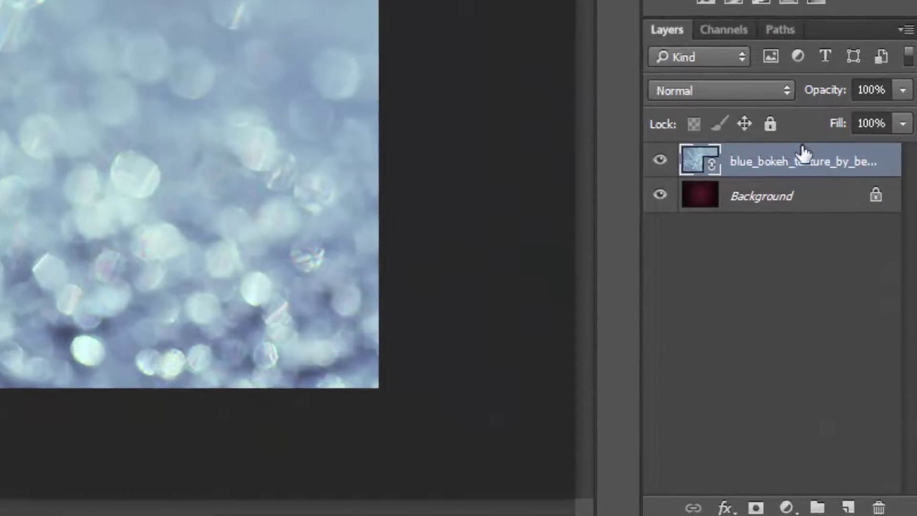
Change the bokeh texture layer's blend mode to Overlay.
{"action": "left_click", "coordinate": [783, 92]}
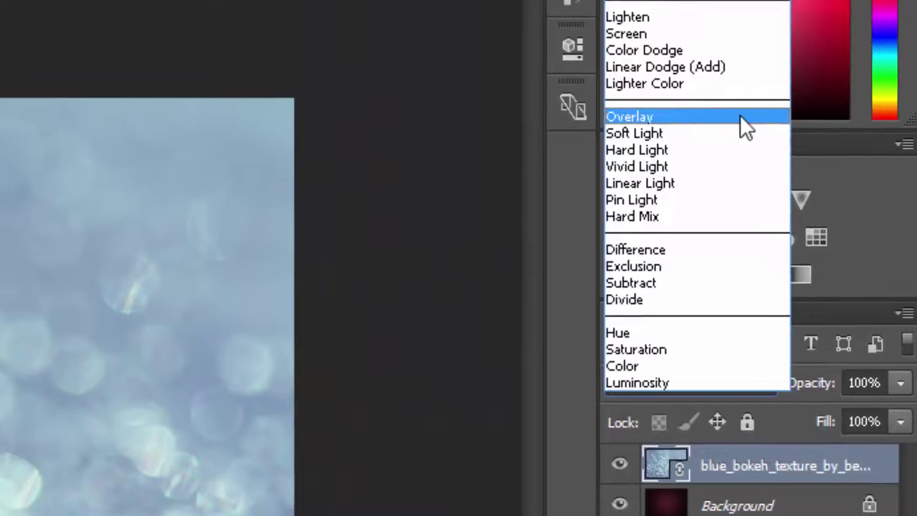
{"action": "left_click", "coordinate": [741, 109]}
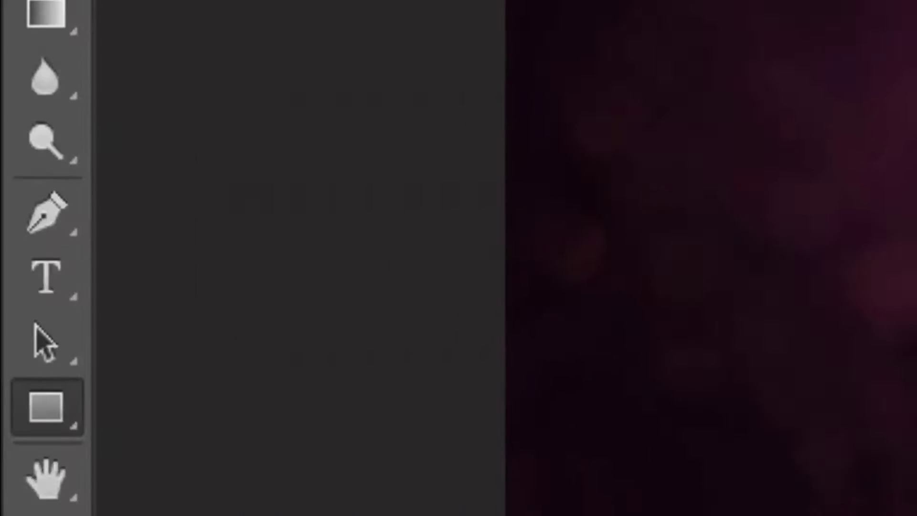
Choose the Riot Squad NF Regular font for the Type tool.
{"action": "left_click", "coordinate": [52, 282]}
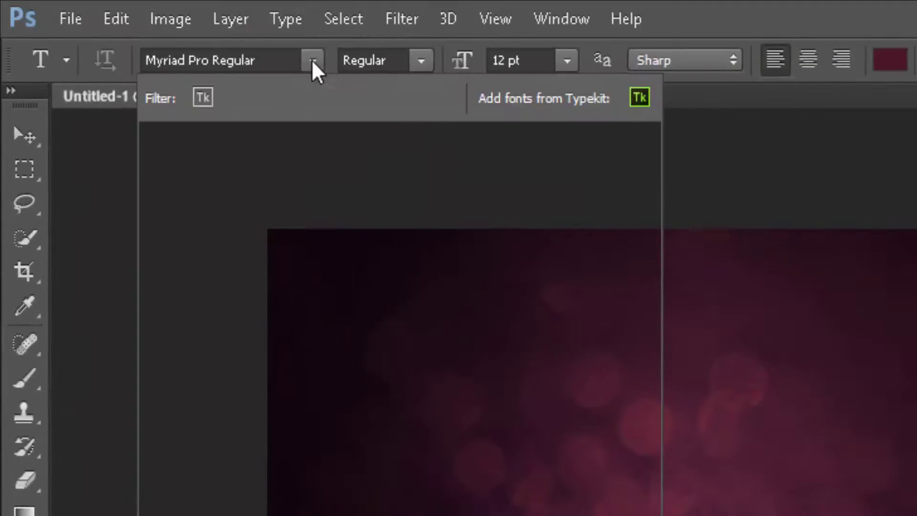
{"action": "left_click", "coordinate": [312, 60]}
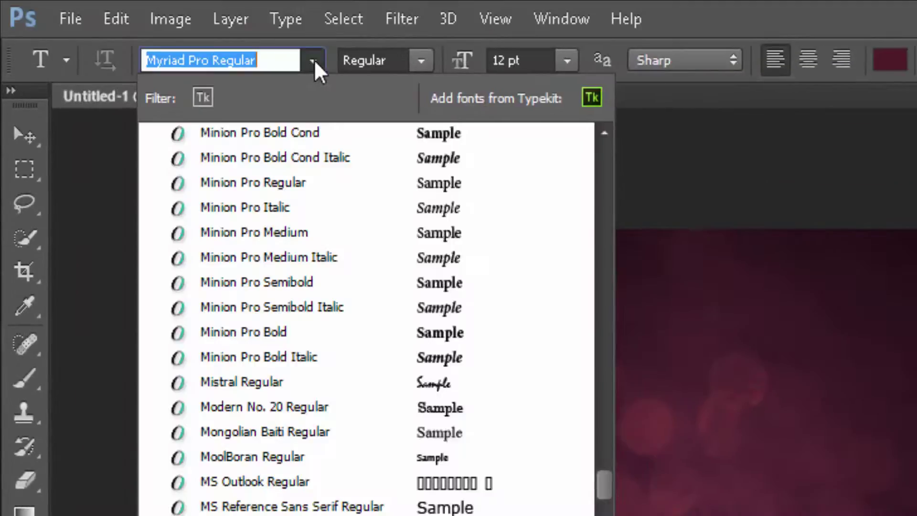
{"action": "left_click_drag", "start_coordinate": [604, 488], "coordinate": [605, 515]}
{"action": "scroll", "coordinate": [392, 319], "scroll_direction": "up", "scroll_amount": 12}
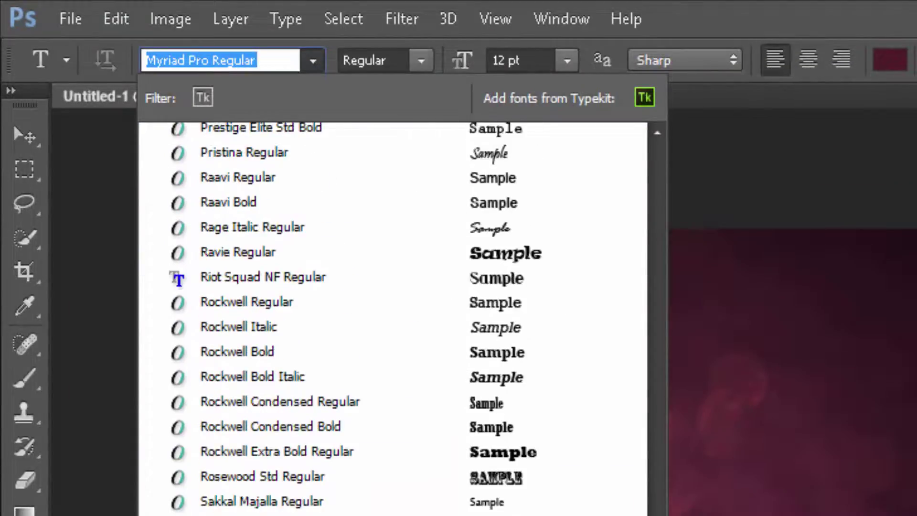
{"action": "left_click", "coordinate": [291, 283]}
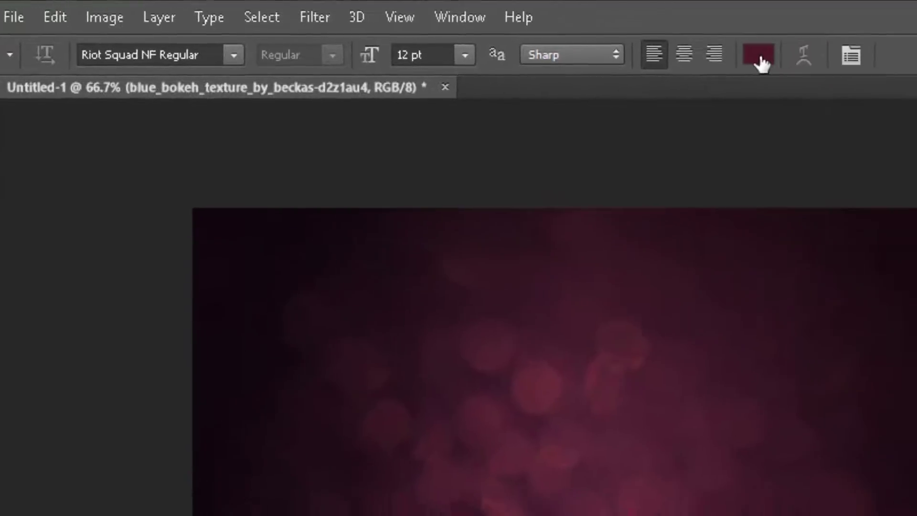
Set the text colour to off-white #fcf9f9 and add the word "Glass" on the canvas.
{"action": "left_click", "coordinate": [761, 62]}
{"action": "left_click", "coordinate": [268, 170]}
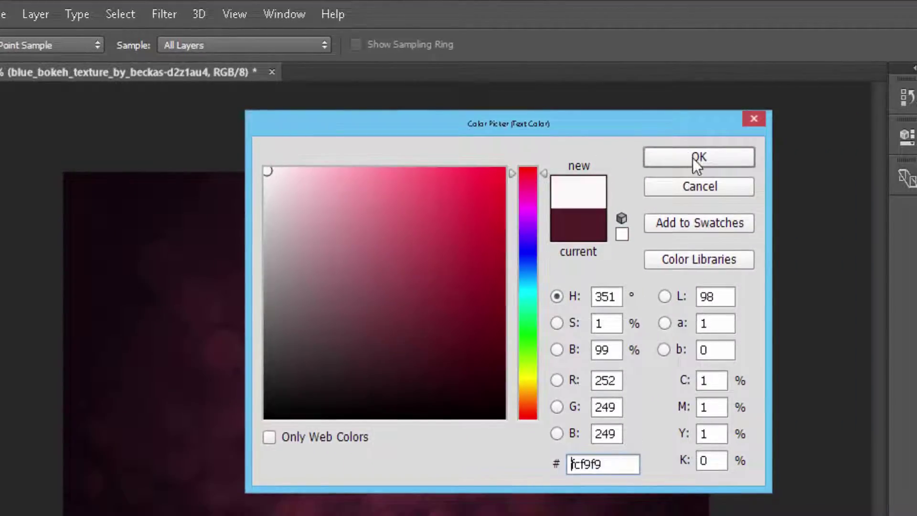
{"action": "left_click", "coordinate": [695, 162]}
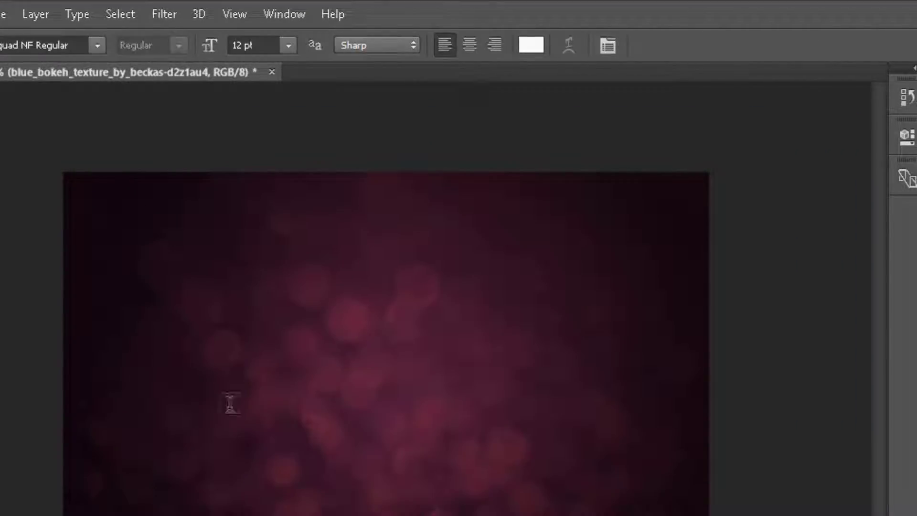
{"action": "left_click", "coordinate": [184, 394]}
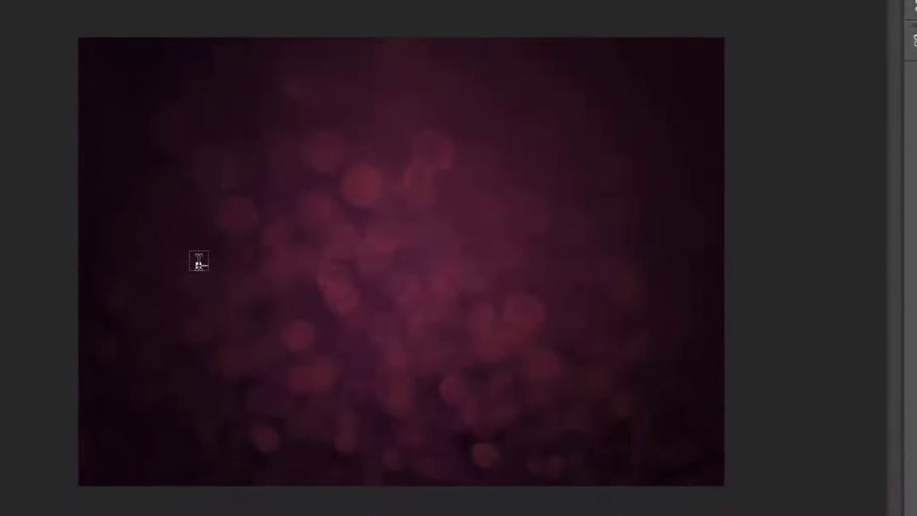
{"action": "type", "text": "Glass"}
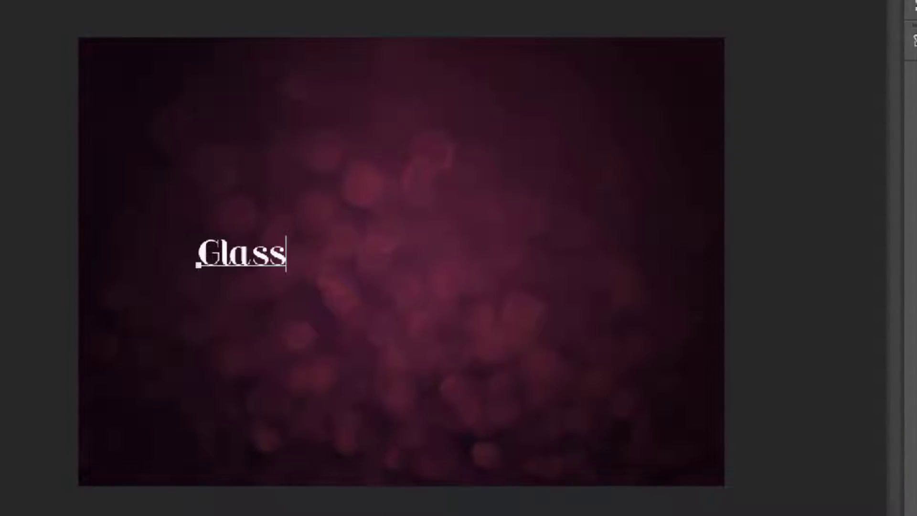
Enlarge the Glass text to span most of the canvas width, centre it on the canvas and commit the text.
{"action": "key", "text": "ctrl+Return"}
{"action": "left_click", "coordinate": [285, 257]}
{"action": "left_click_drag", "start_coordinate": [286, 266], "coordinate": [671, 430]}
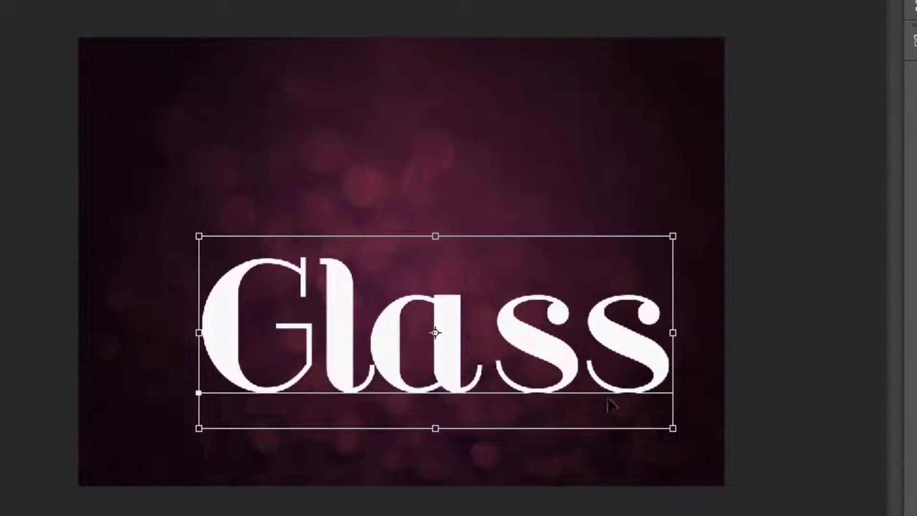
{"action": "left_click_drag", "start_coordinate": [632, 344], "coordinate": [588, 273]}
{"action": "left_click_drag", "start_coordinate": [632, 362], "coordinate": [661, 374]}
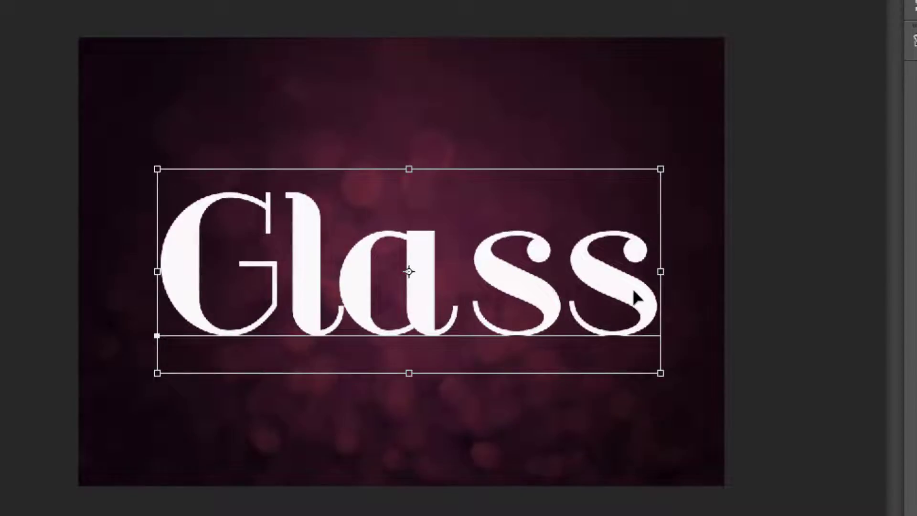
{"action": "left_click_drag", "start_coordinate": [635, 297], "coordinate": [626, 281]}
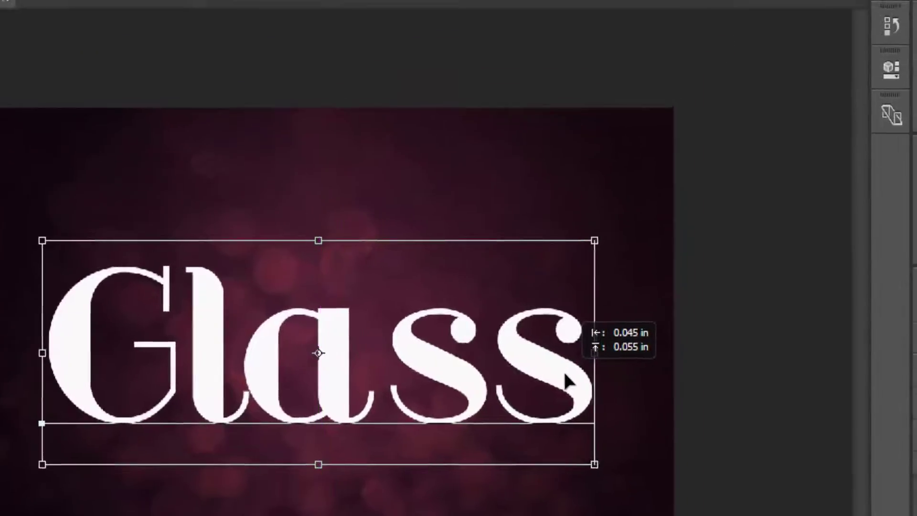
{"action": "left_click_drag", "start_coordinate": [564, 374], "coordinate": [562, 375]}
{"action": "left_click", "coordinate": [560, 56]}
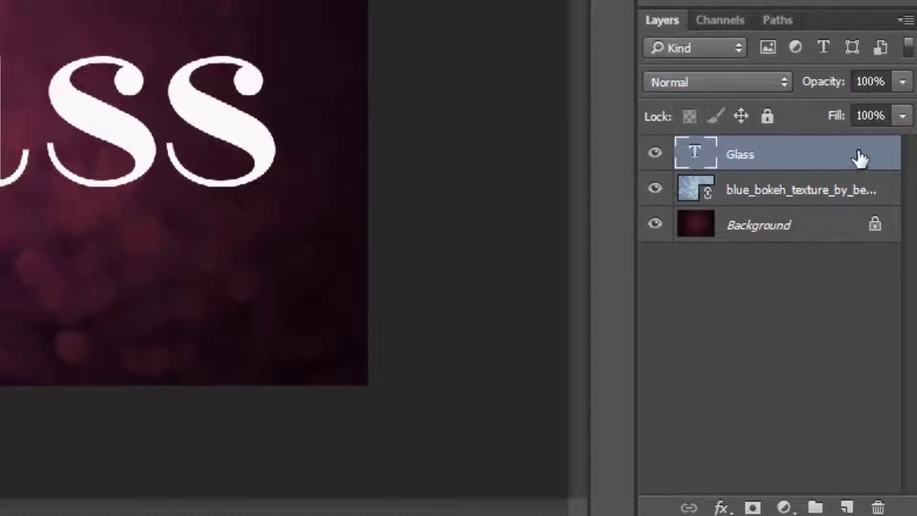
Reduce the Glass text layer's fill to 0%, leaving its opacity at 100%.
{"action": "left_click", "coordinate": [901, 116]}
{"action": "left_click_drag", "start_coordinate": [901, 143], "coordinate": [736, 143]}
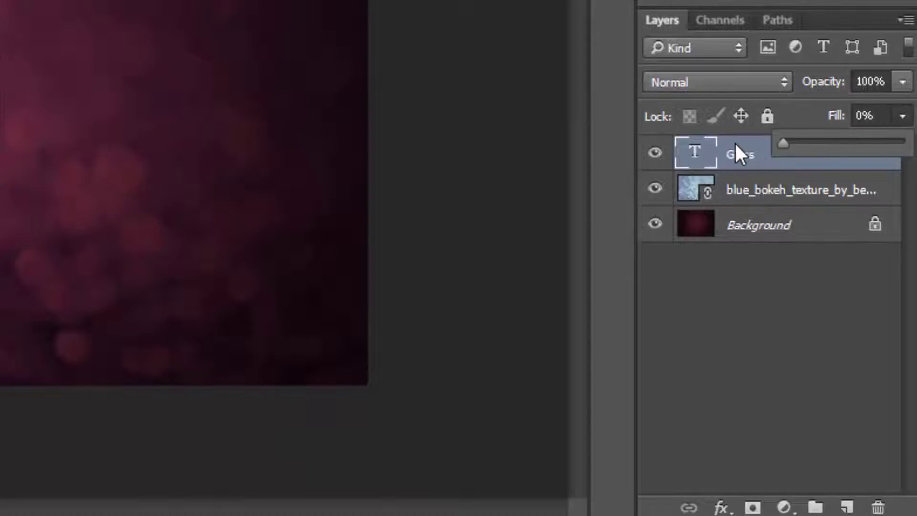
{"action": "left_click", "coordinate": [404, 285]}
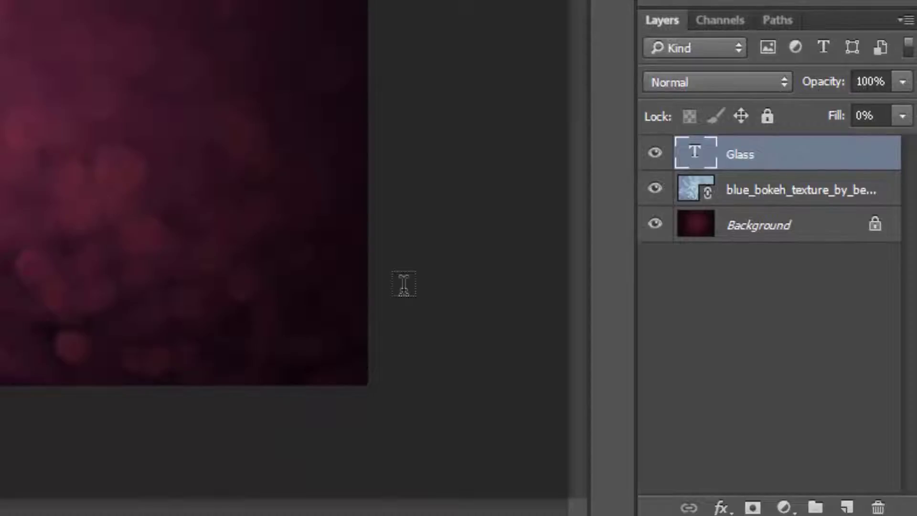
Add a Bevel & Emboss effect to the Glass layer with a depth of 205% and a size of 10 px.
{"action": "left_click", "coordinate": [722, 508]}
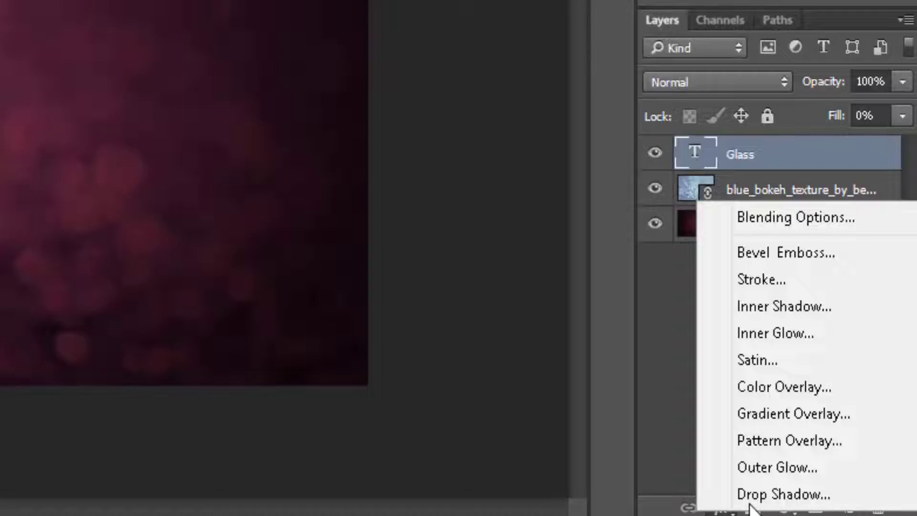
{"action": "left_click", "coordinate": [855, 256]}
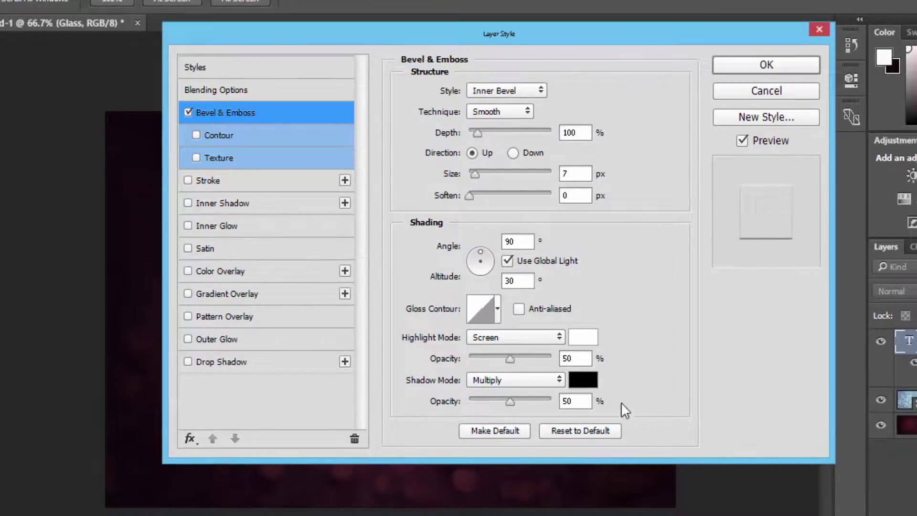
{"action": "left_click", "coordinate": [607, 431]}
{"action": "type", "text": "205"}
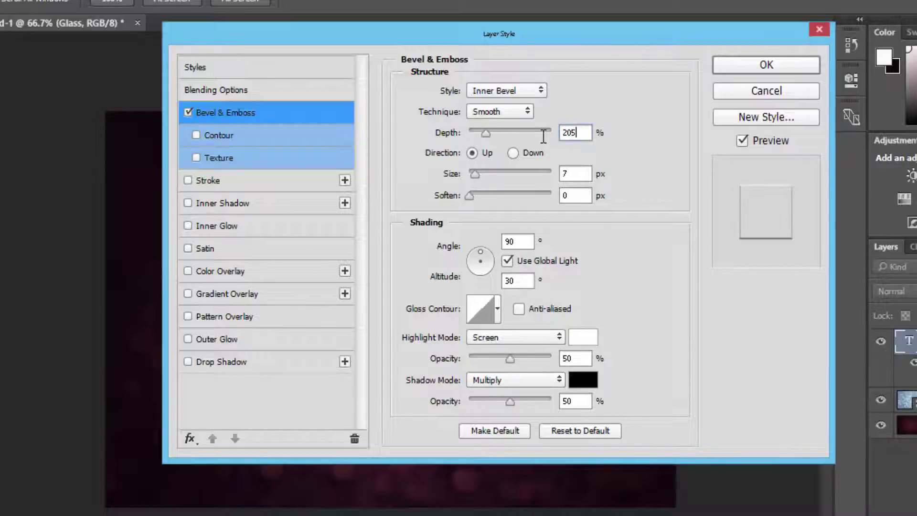
{"action": "left_click_drag", "start_coordinate": [567, 178], "coordinate": [538, 175]}
{"action": "type", "text": "10"}
Turn off global light for the bevel, set its angle to 76° and altitude to 74°, and anti-alias the gloss contour.
{"action": "left_click_drag", "start_coordinate": [517, 242], "coordinate": [424, 245]}
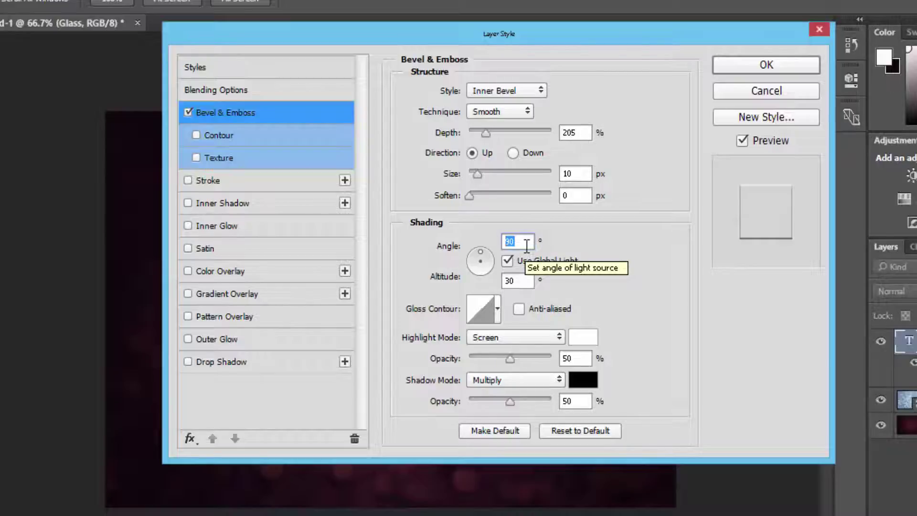
{"action": "type", "text": "76"}
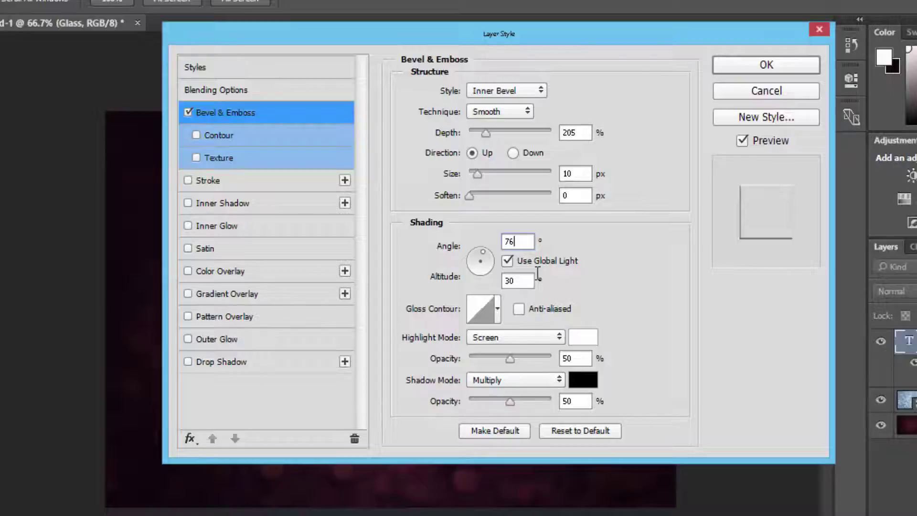
{"action": "left_click", "coordinate": [507, 261]}
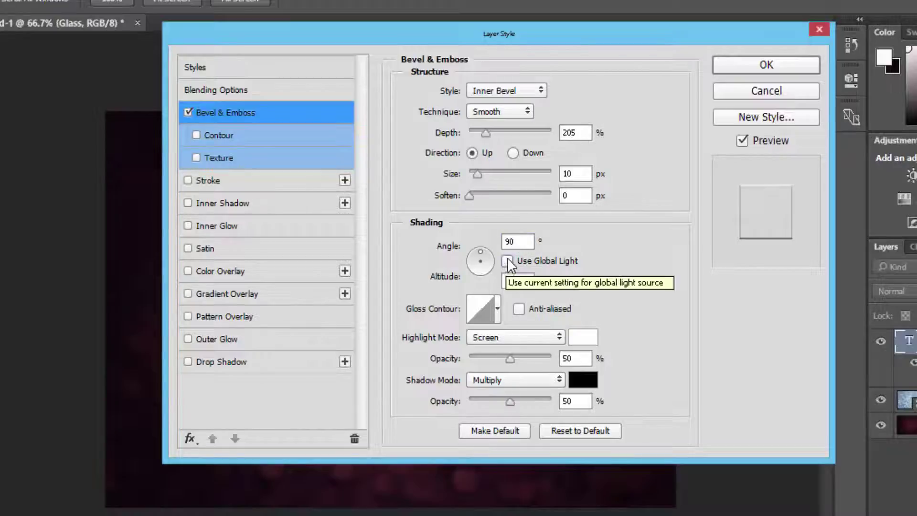
{"action": "left_click_drag", "start_coordinate": [523, 241], "coordinate": [423, 249]}
{"action": "type", "text": "76"}
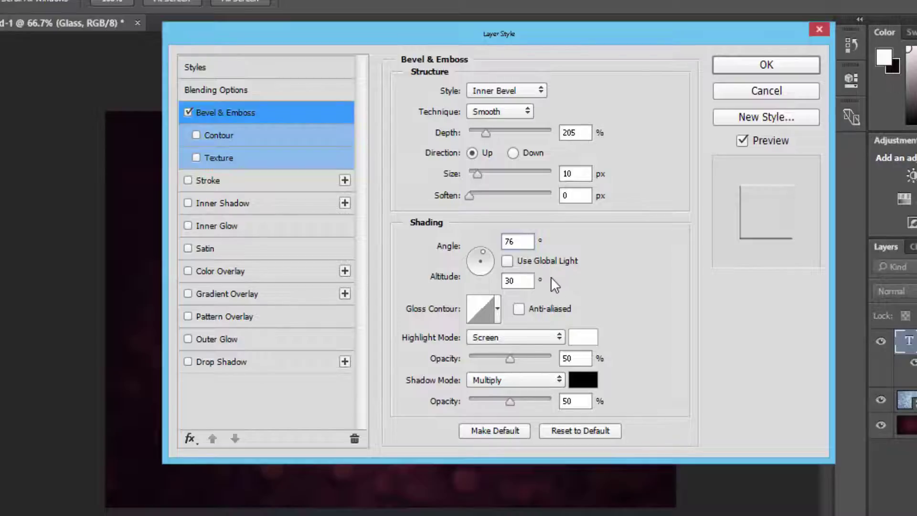
{"action": "left_click_drag", "start_coordinate": [520, 283], "coordinate": [502, 285]}
{"action": "type", "text": "74"}
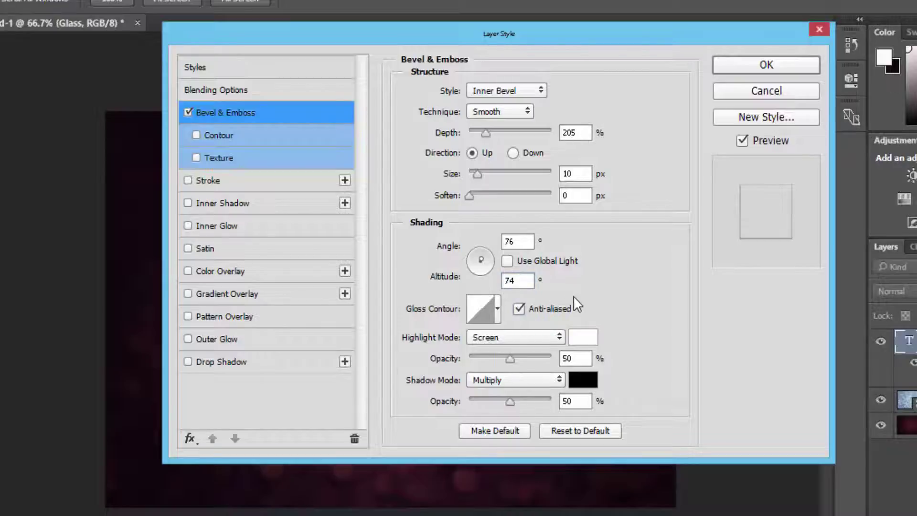
Set the bevel's highlight mode to Overlay at 100% opacity.
{"action": "left_click", "coordinate": [556, 337]}
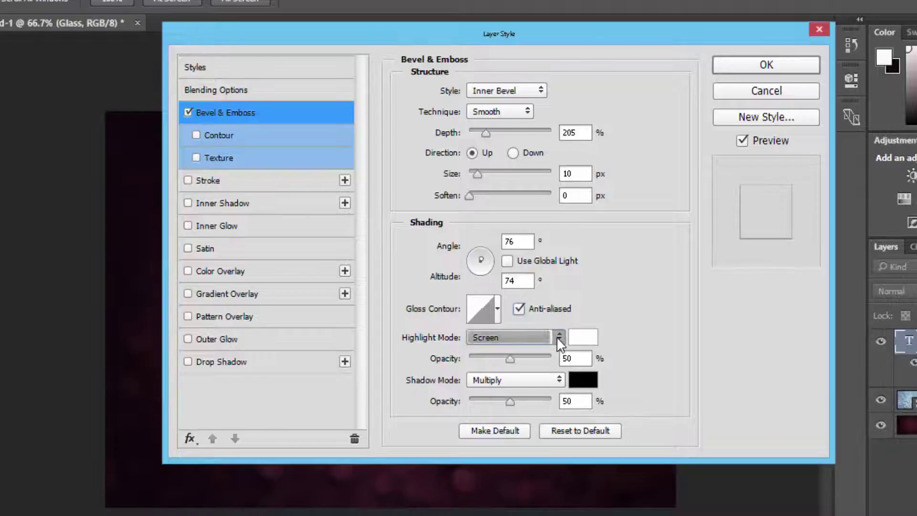
{"action": "left_click", "coordinate": [512, 154]}
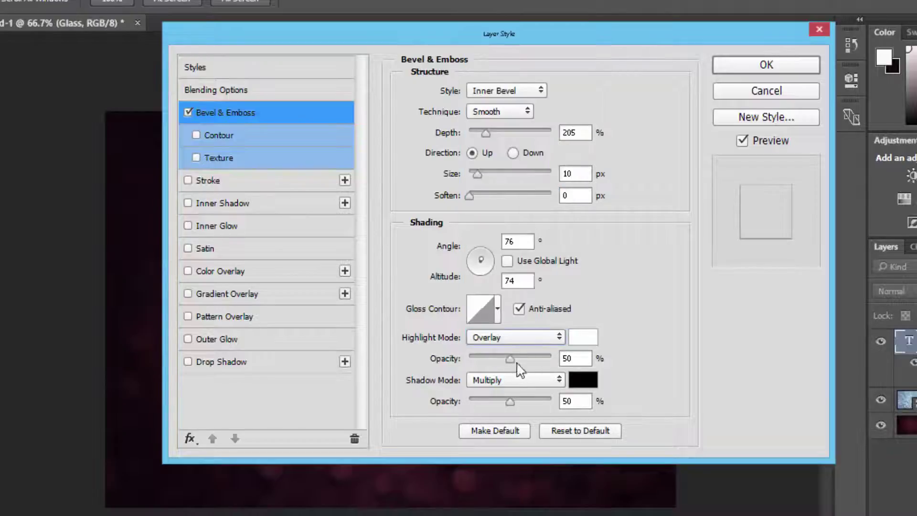
{"action": "left_click_drag", "start_coordinate": [508, 360], "coordinate": [597, 369]}
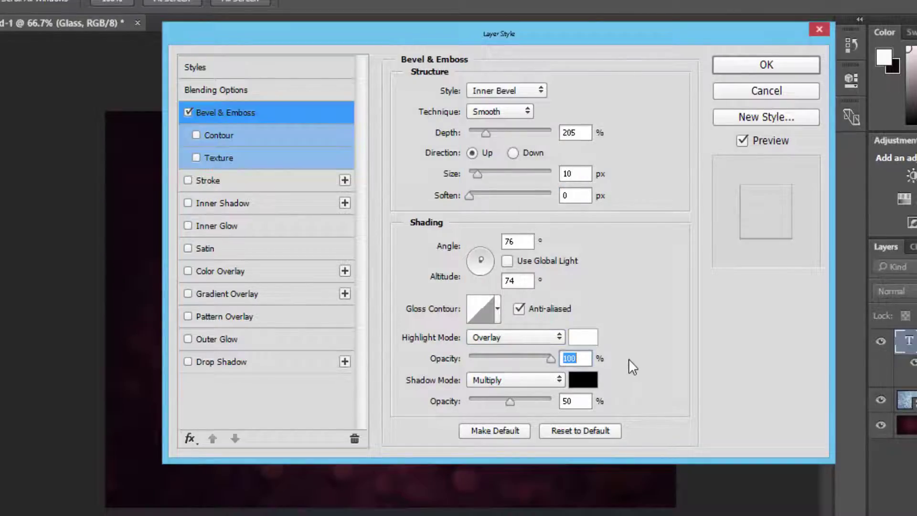
Set the bevel's shadow colour to #898989 and its shadow opacity to 75%.
{"action": "left_click", "coordinate": [586, 380]}
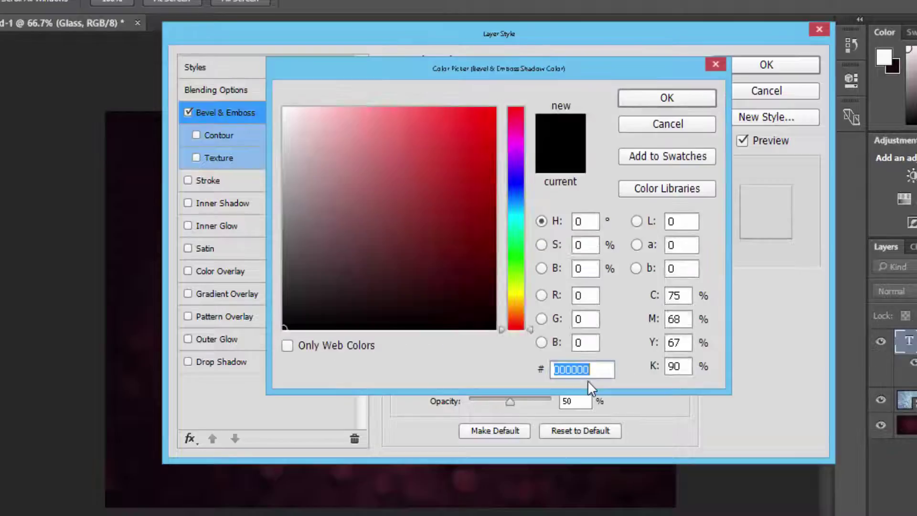
{"action": "type", "text": "89898"}
{"action": "type", "text": "989"}
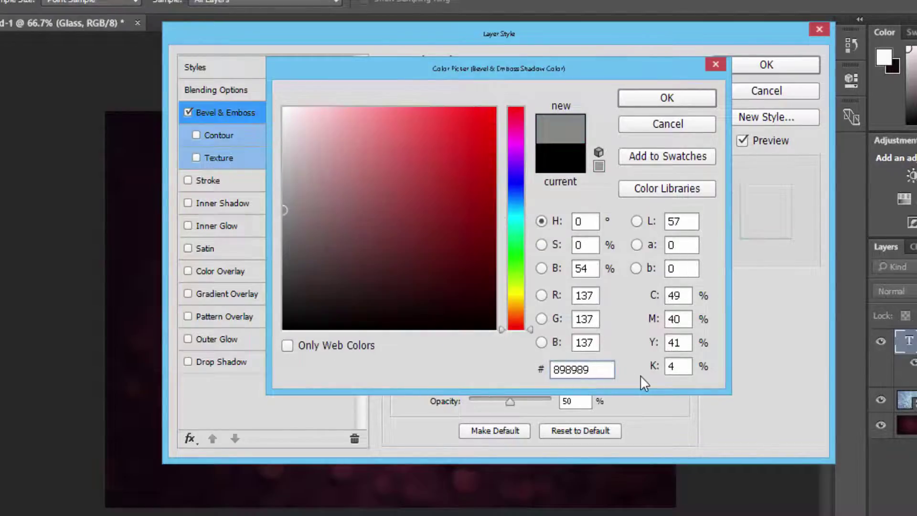
{"action": "left_click", "coordinate": [675, 99]}
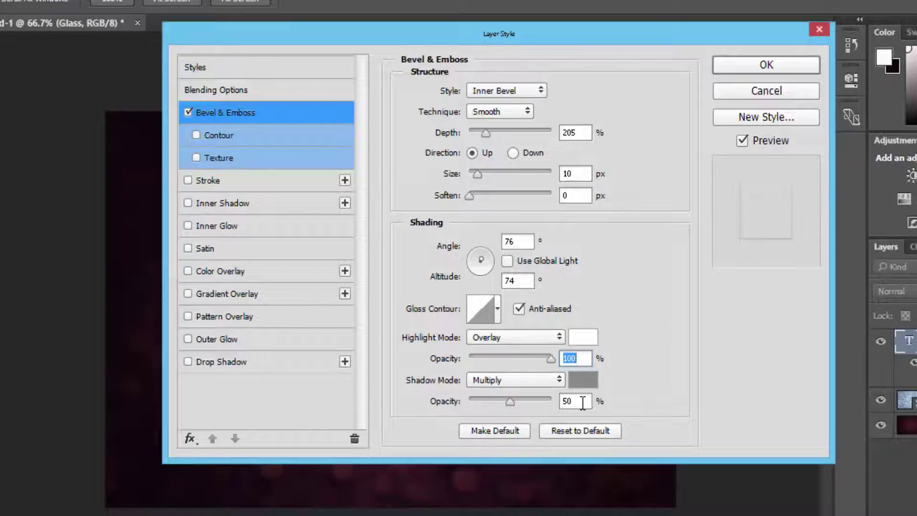
{"action": "left_click_drag", "start_coordinate": [586, 402], "coordinate": [523, 404]}
{"action": "type", "text": "75"}
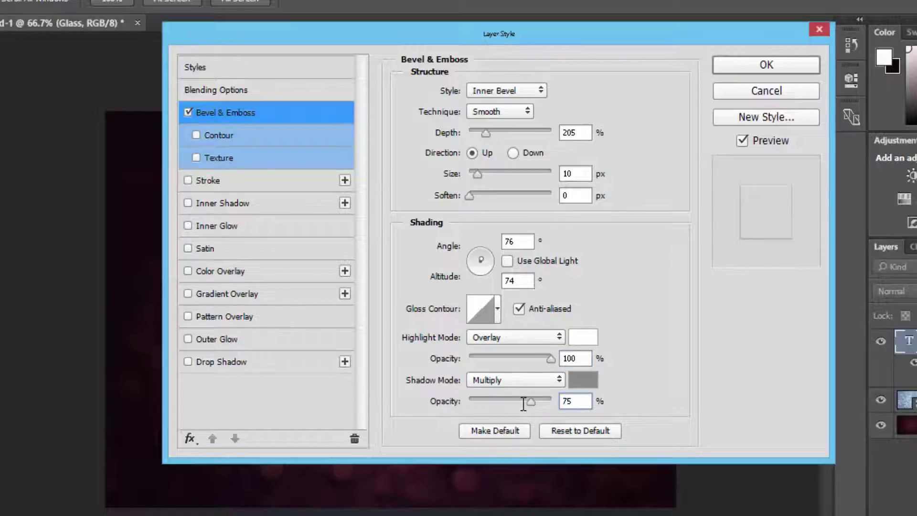
Enable the bevel's Contour with the rounded quarter-curve preset and anti-aliasing, and apply the layer style.
{"action": "left_click", "coordinate": [221, 133]}
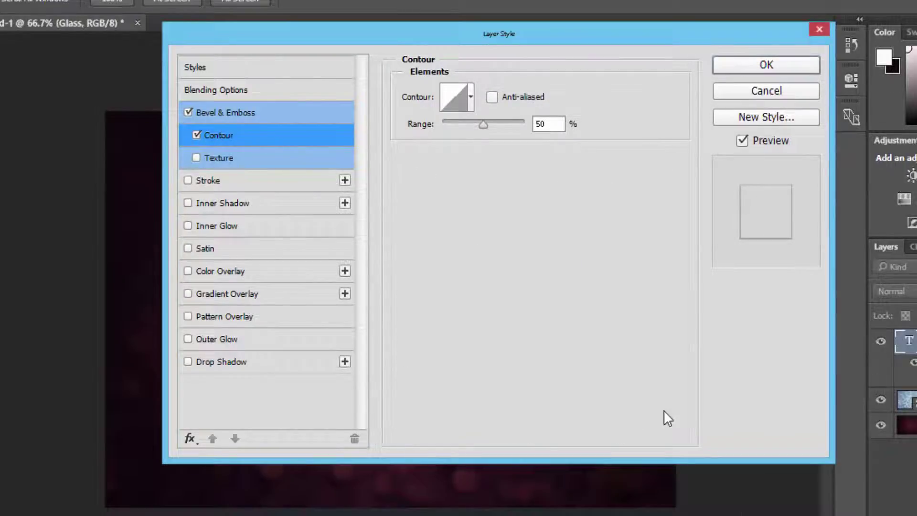
{"action": "left_click", "coordinate": [470, 97]}
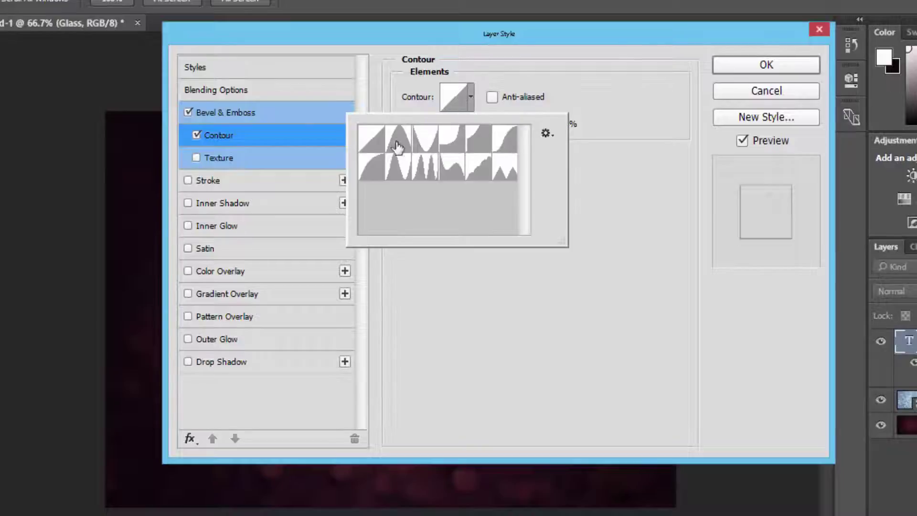
{"action": "left_click", "coordinate": [370, 173]}
{"action": "left_click", "coordinate": [495, 102]}
{"action": "left_click", "coordinate": [495, 102]}
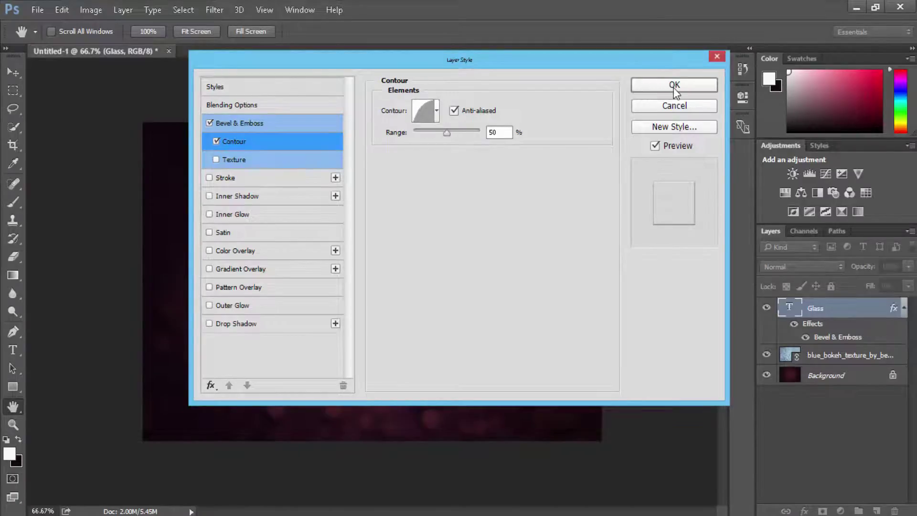
{"action": "left_click", "coordinate": [674, 86]}
{"action": "key", "text": "t"}
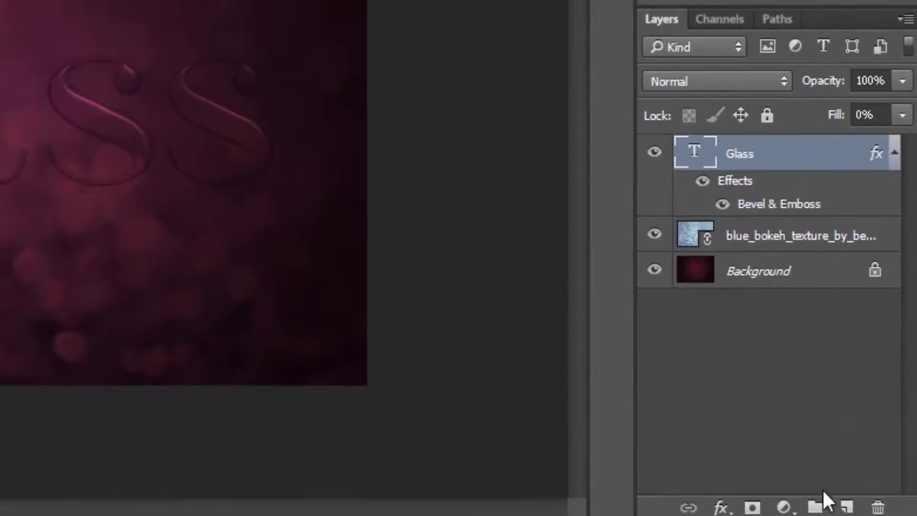
Create a new layer above the Glass text and set the foreground colour to #1b7889.
{"action": "left_click", "coordinate": [849, 508]}
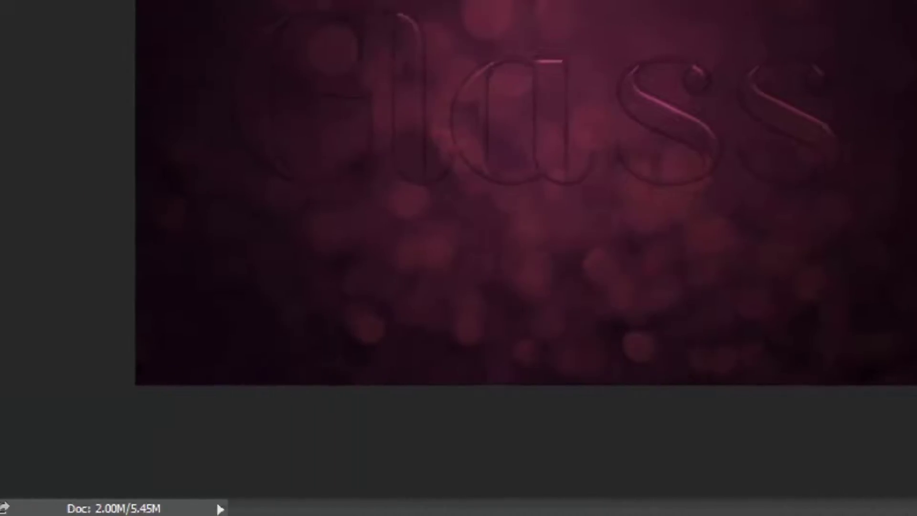
{"action": "left_click", "coordinate": [20, 415]}
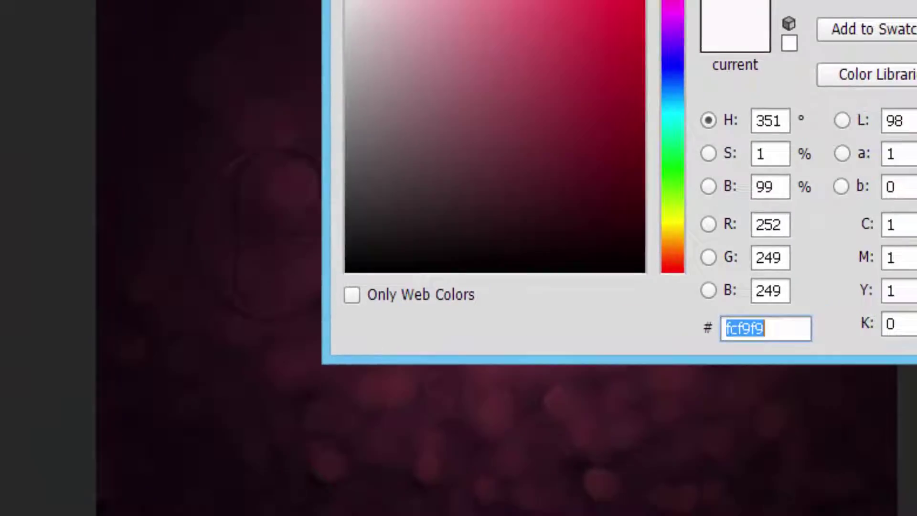
{"action": "type", "text": "1b"}
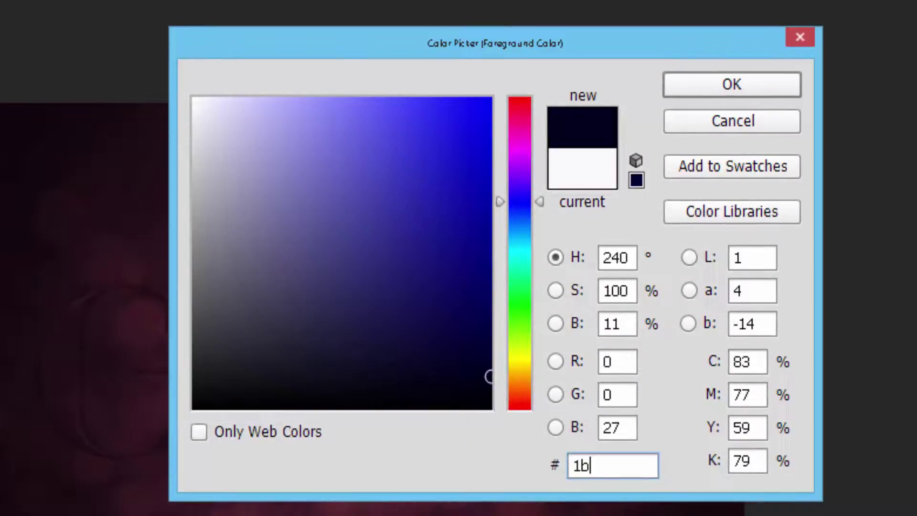
{"action": "type", "text": "7889"}
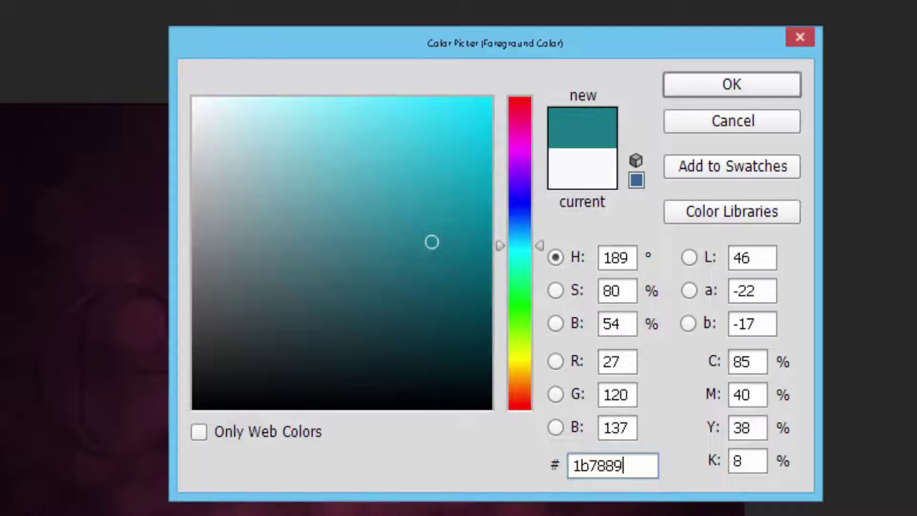
{"action": "left_click", "coordinate": [795, 82]}
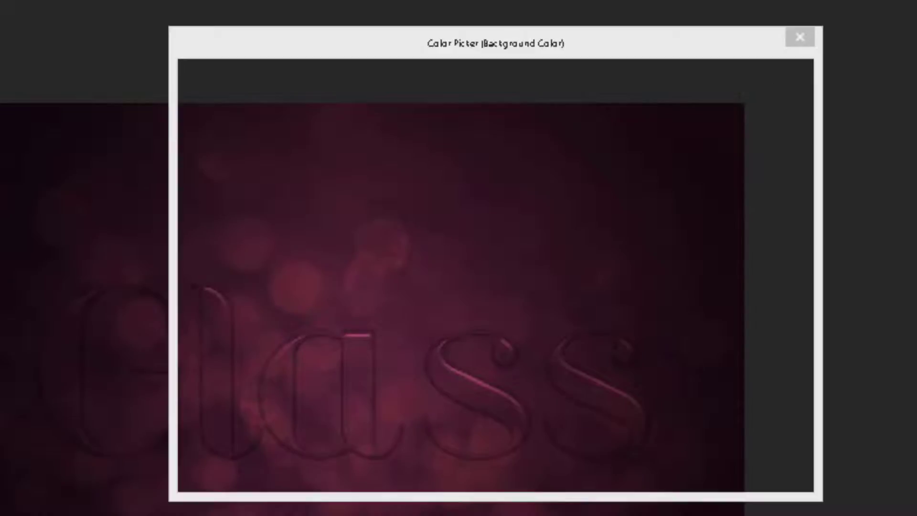
Set the background colour to #f6989c.
{"action": "type", "text": "f"}
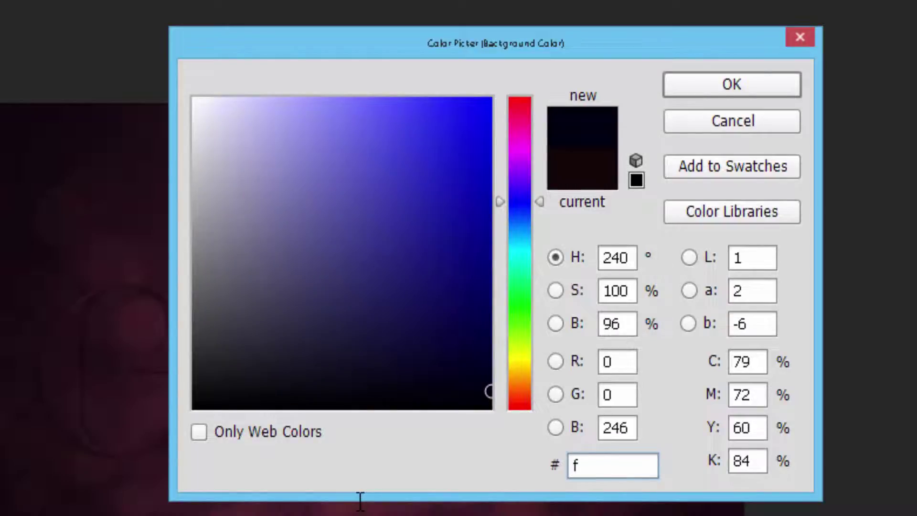
{"action": "type", "text": "6989c"}
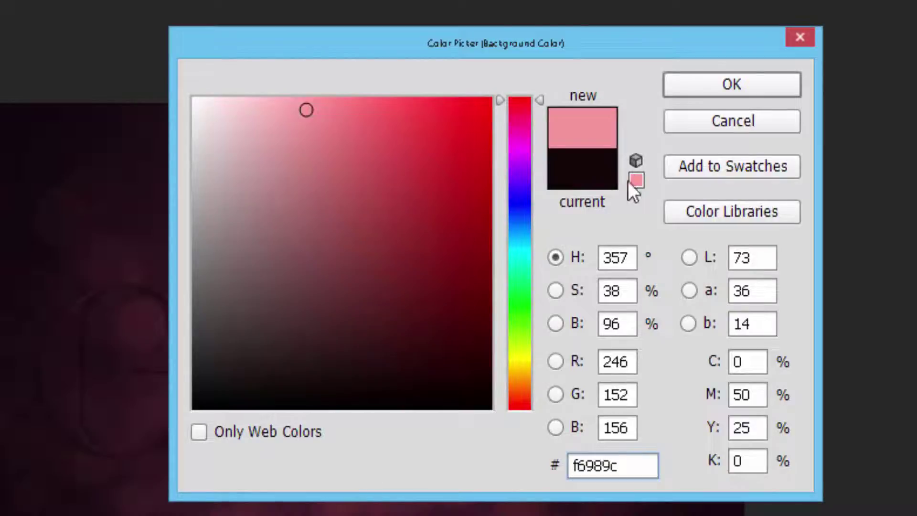
{"action": "left_click", "coordinate": [743, 90]}
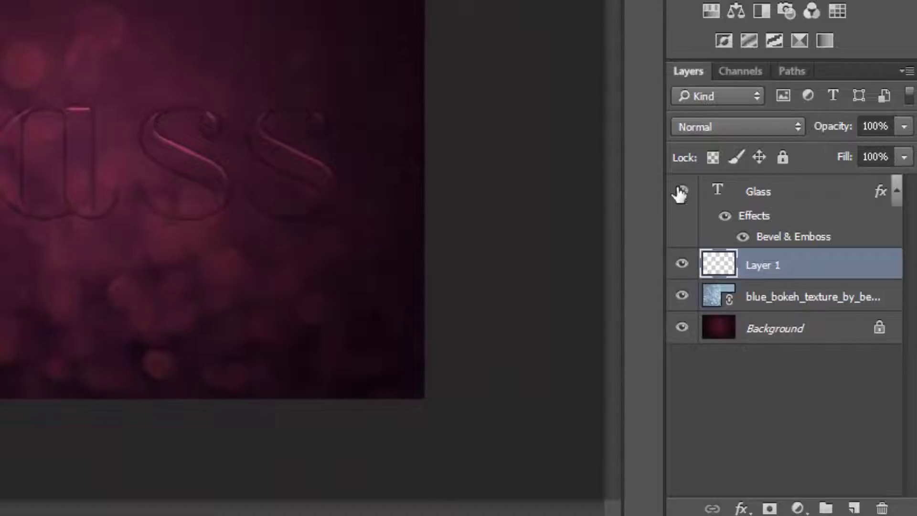
Select the outline of the Glass text, fill it on Layer 1 with a top-to-bottom linear foreground-to-background gradient, and deselect.
{"action": "left_click", "coordinate": [719, 191], "text": "ctrl"}
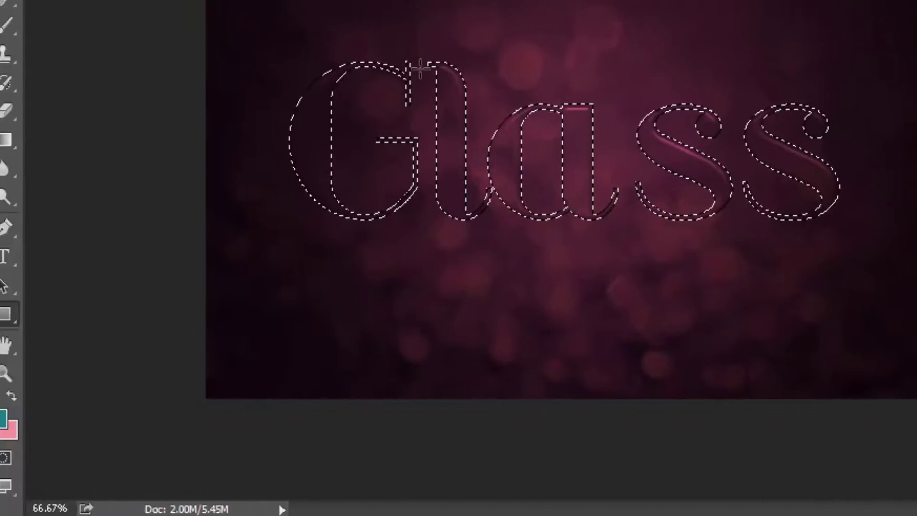
{"action": "left_click", "coordinate": [4, 141]}
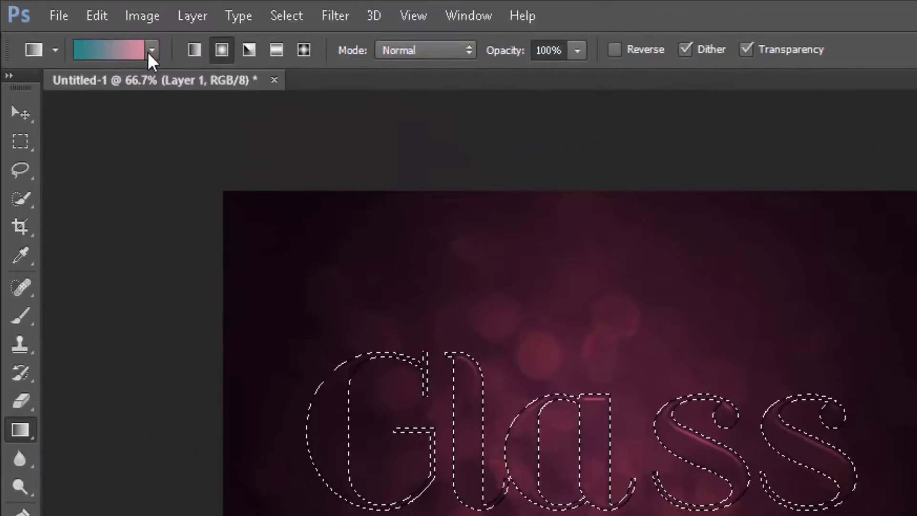
{"action": "left_click", "coordinate": [150, 51]}
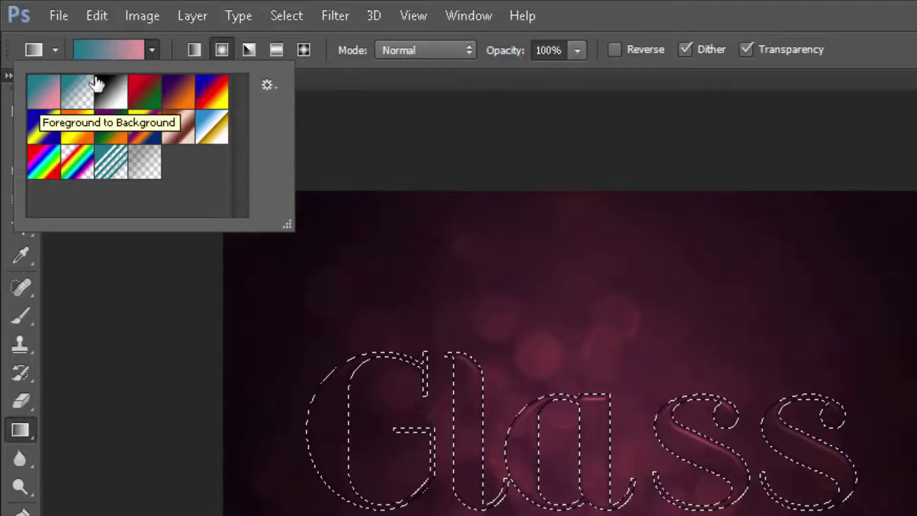
{"action": "left_click", "coordinate": [196, 50]}
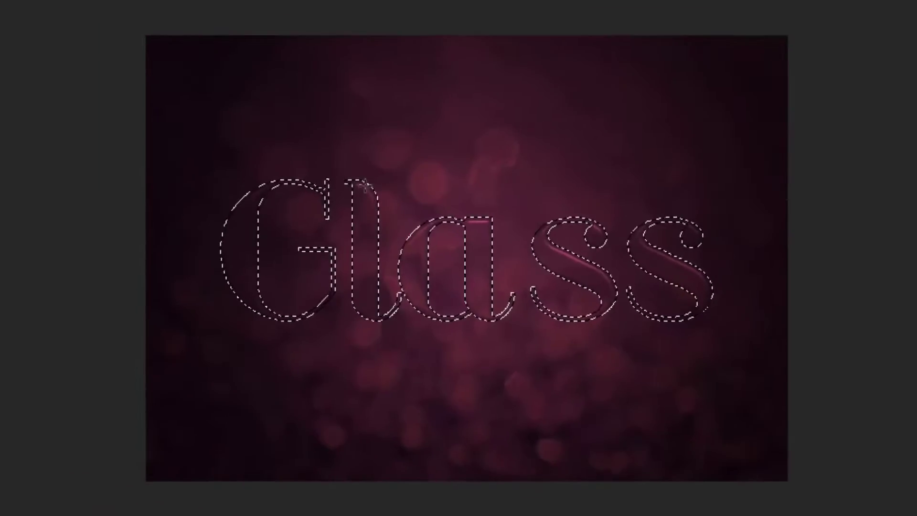
{"action": "left_click_drag", "start_coordinate": [365, 184], "coordinate": [363, 319]}
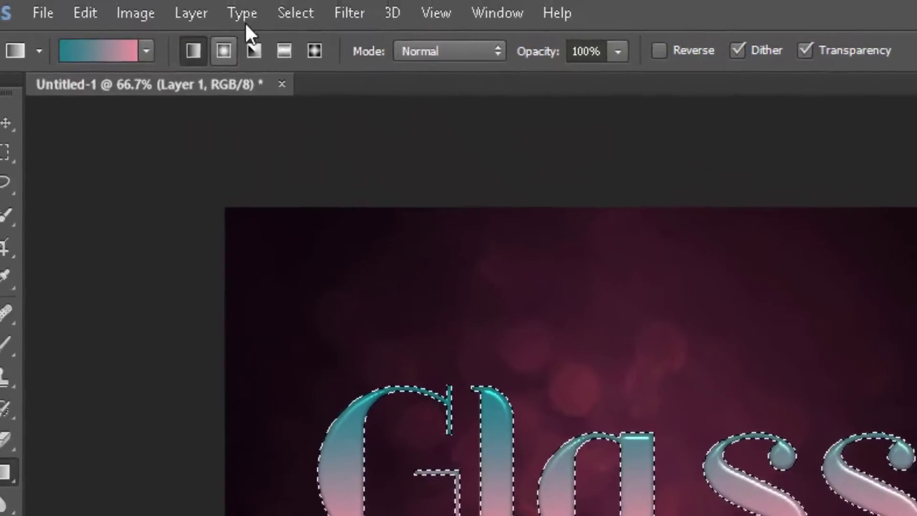
{"action": "left_click", "coordinate": [305, 15]}
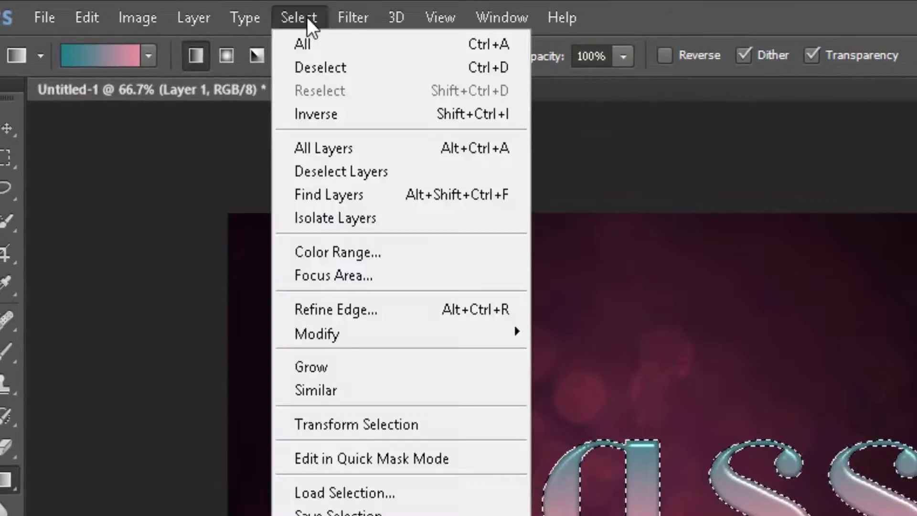
{"action": "left_click", "coordinate": [446, 70]}
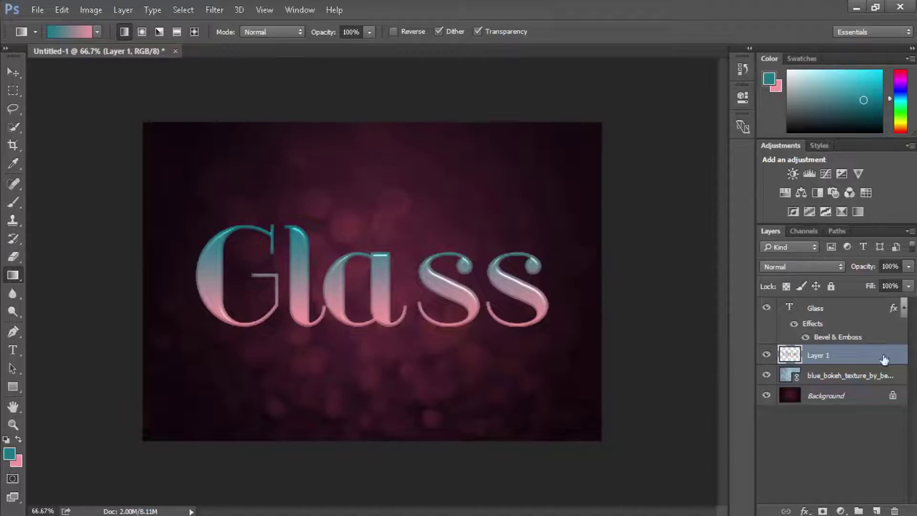
Convert Layer 1 into a smart object for smart filters.
{"action": "left_click", "coordinate": [222, 10]}
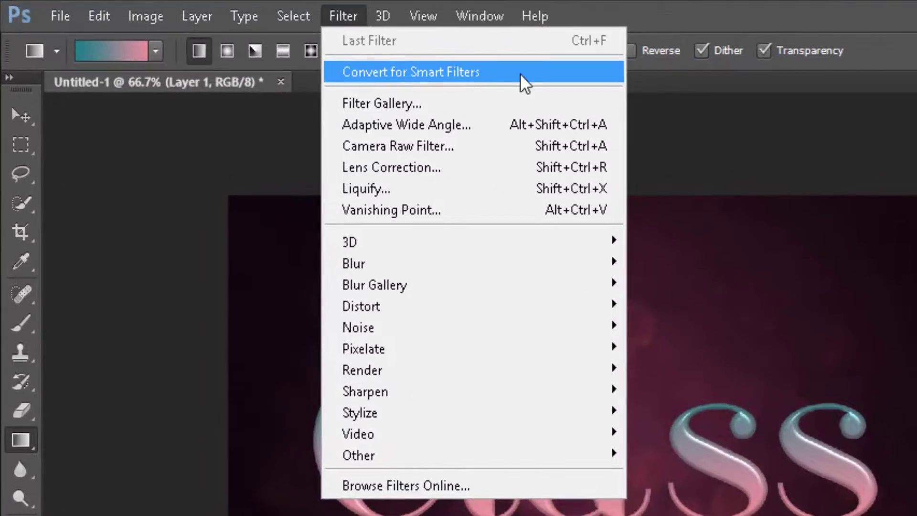
{"action": "left_click", "coordinate": [508, 76]}
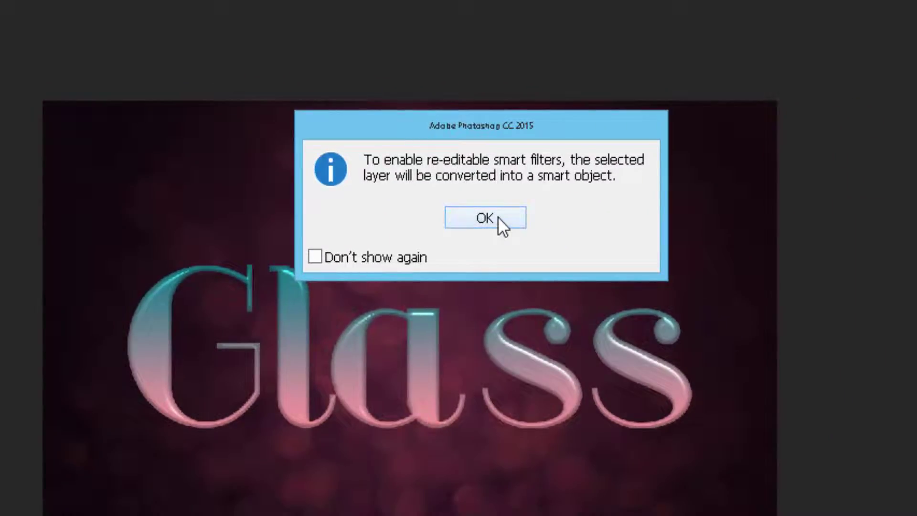
{"action": "left_click", "coordinate": [497, 217]}
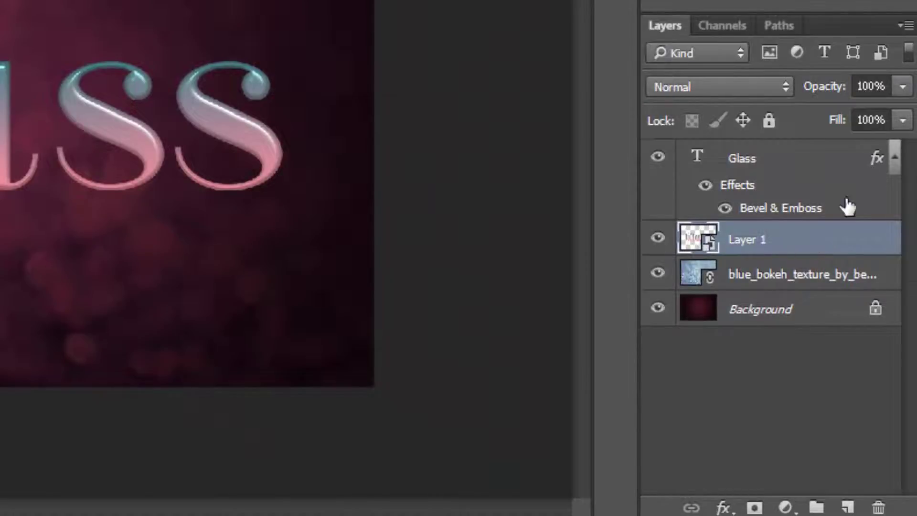
Enlarge the layer thumbnails to the medium size.
{"action": "left_click", "coordinate": [901, 24]}
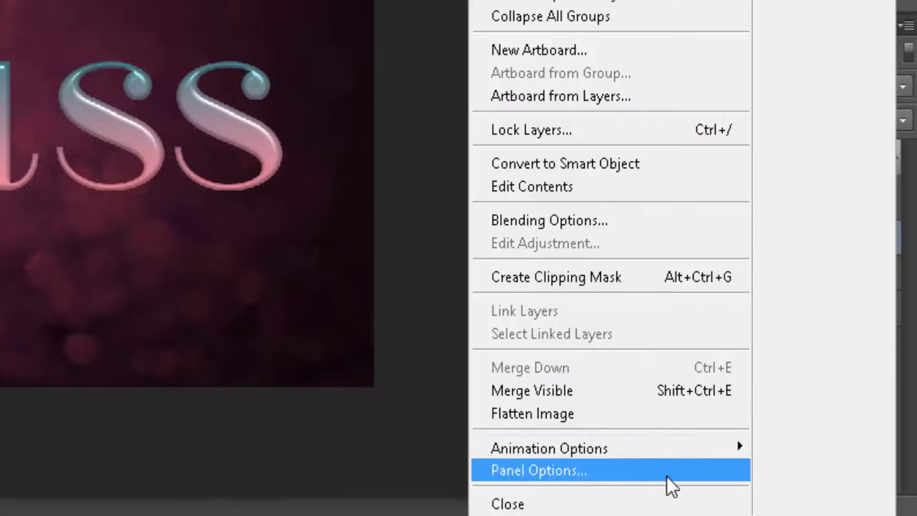
{"action": "left_click", "coordinate": [649, 473]}
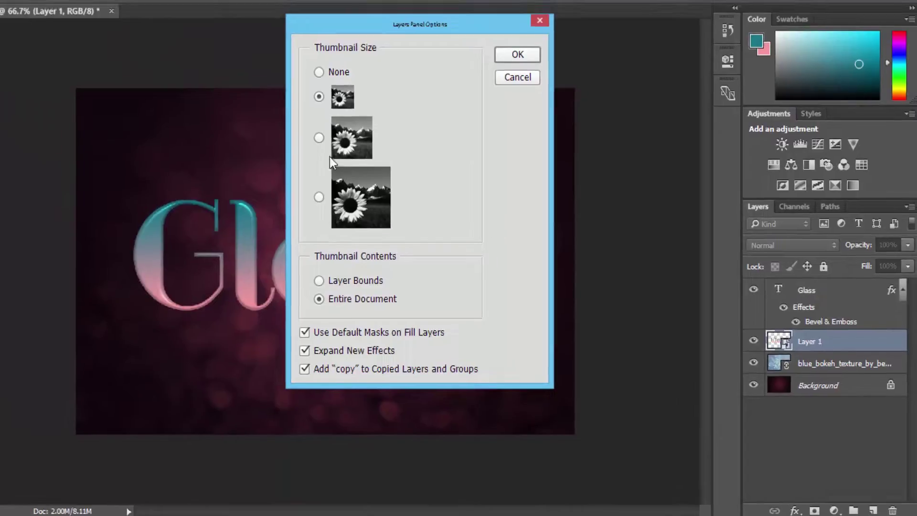
{"action": "left_click", "coordinate": [512, 56]}
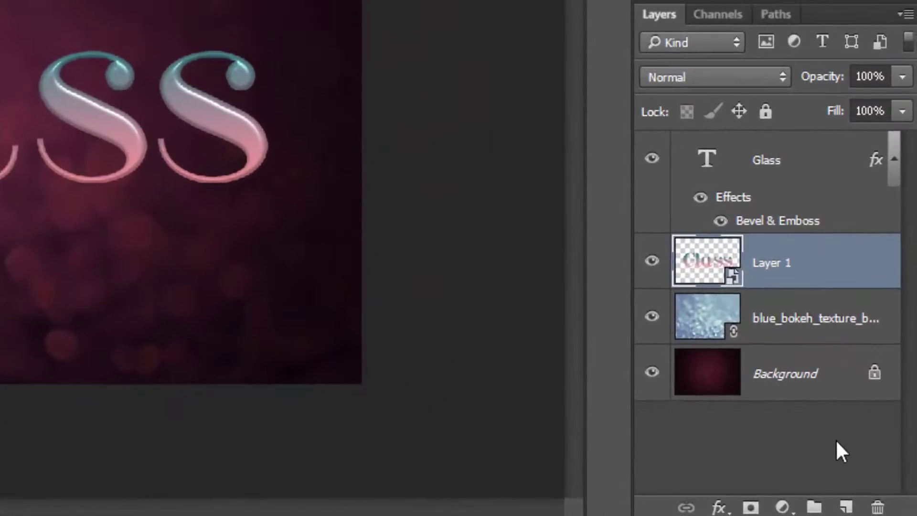
Add Bevel & Emboss to Layer 1 with the Stroke Emboss style, 150% depth and Down direction.
{"action": "double_click", "coordinate": [843, 277]}
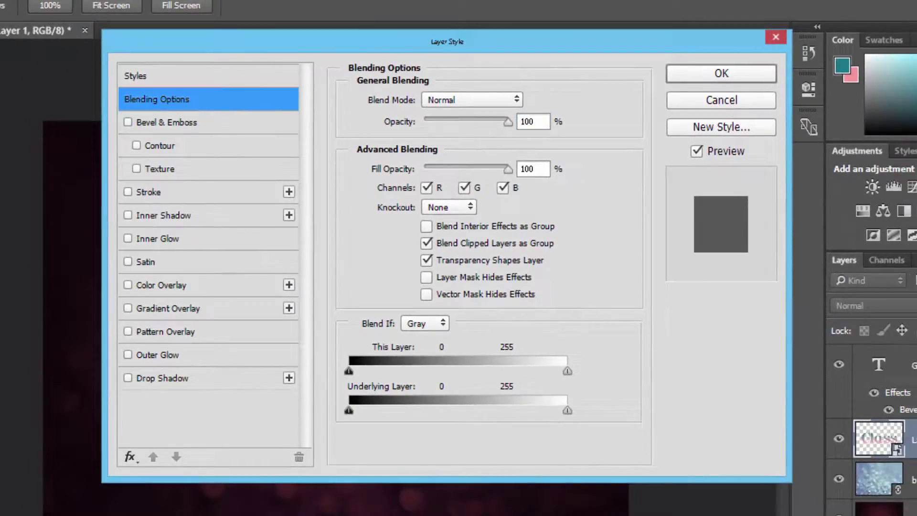
{"action": "left_click", "coordinate": [177, 121]}
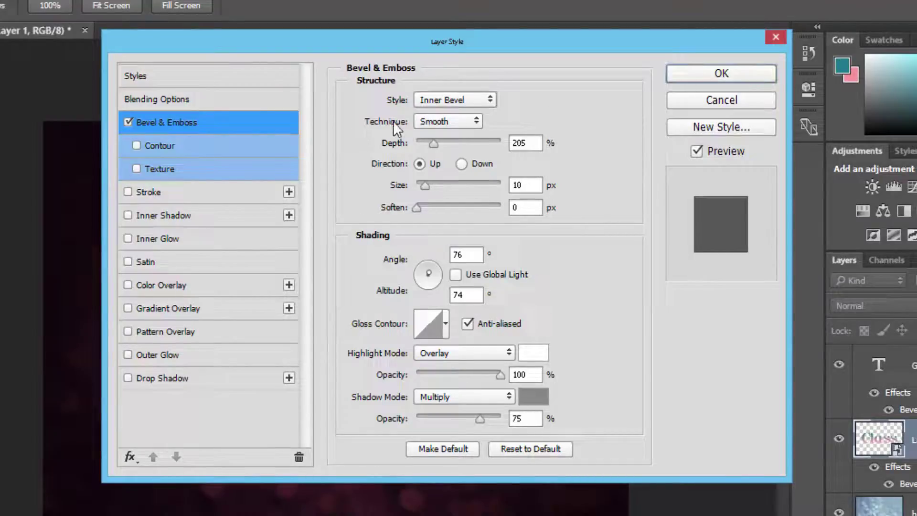
{"action": "left_click", "coordinate": [489, 102]}
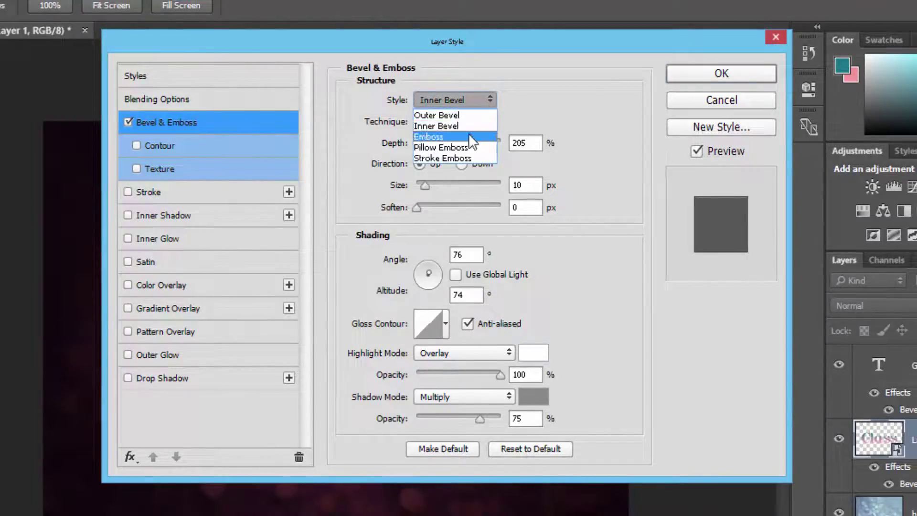
{"action": "left_click", "coordinate": [469, 157]}
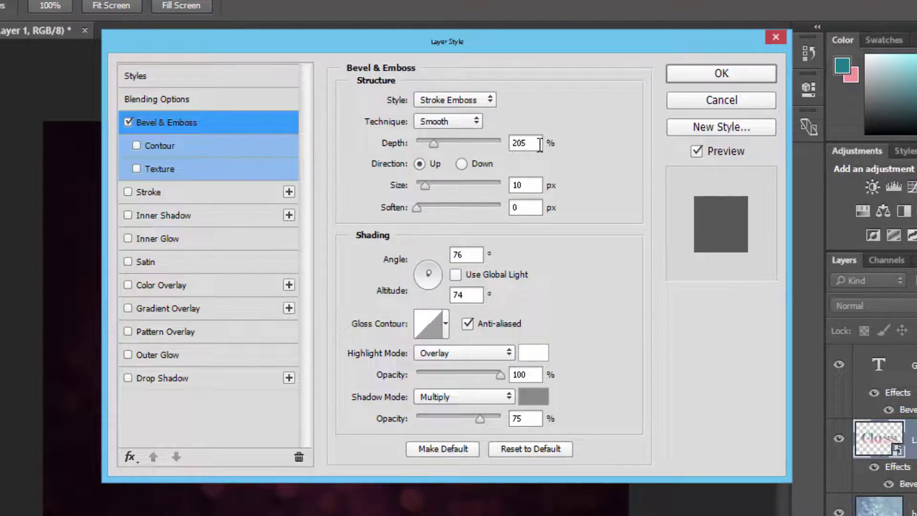
{"action": "left_click_drag", "start_coordinate": [540, 146], "coordinate": [489, 145]}
{"action": "type", "text": "150"}
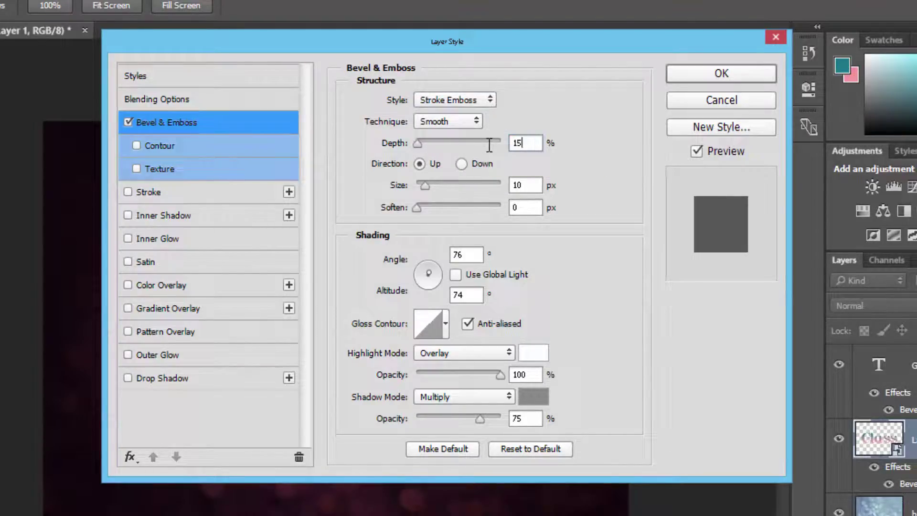
{"action": "left_click", "coordinate": [460, 163]}
Enable global light for the bevel's shading and set its angle to 120°.
{"action": "left_click", "coordinate": [456, 277]}
{"action": "left_click_drag", "start_coordinate": [467, 256], "coordinate": [405, 256]}
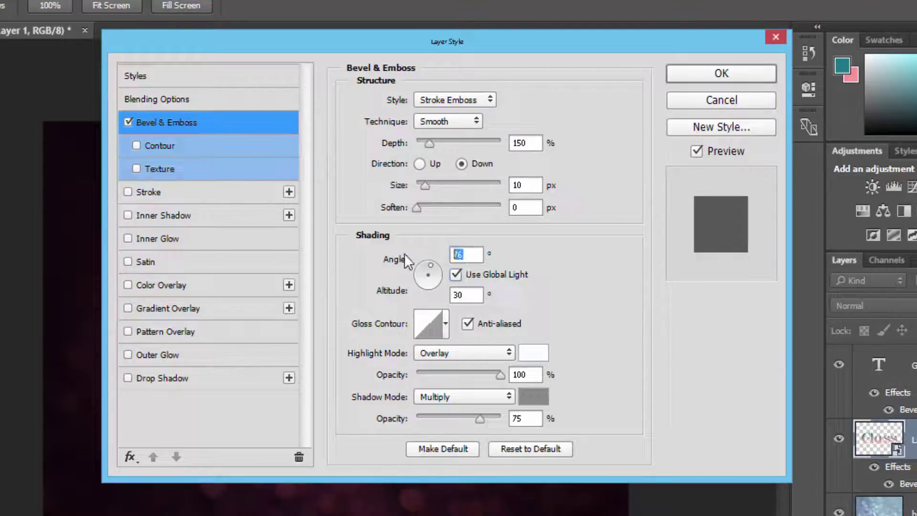
{"action": "type", "text": "120"}
Append the Contours preset set and choose the three-peaked ring preset as the bevel's gloss contour.
{"action": "left_click", "coordinate": [446, 326]}
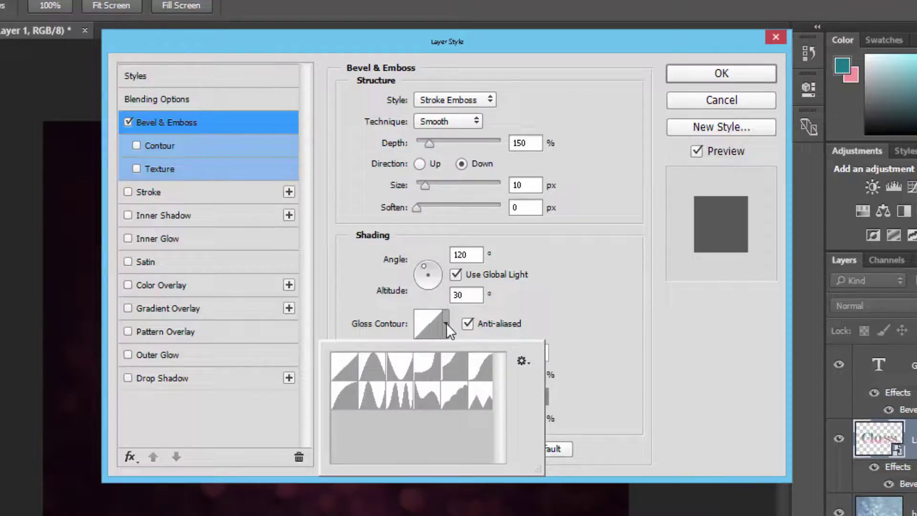
{"action": "left_click", "coordinate": [531, 362]}
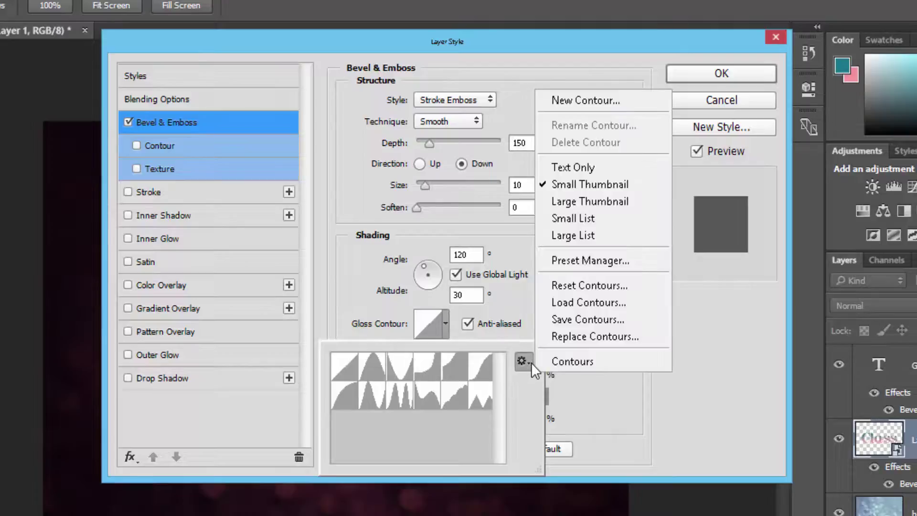
{"action": "left_click", "coordinate": [550, 363]}
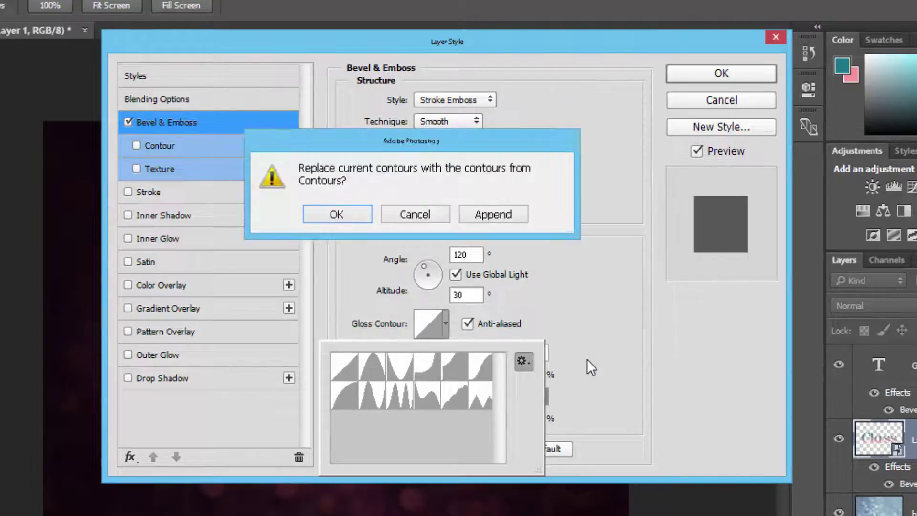
{"action": "left_click", "coordinate": [503, 215]}
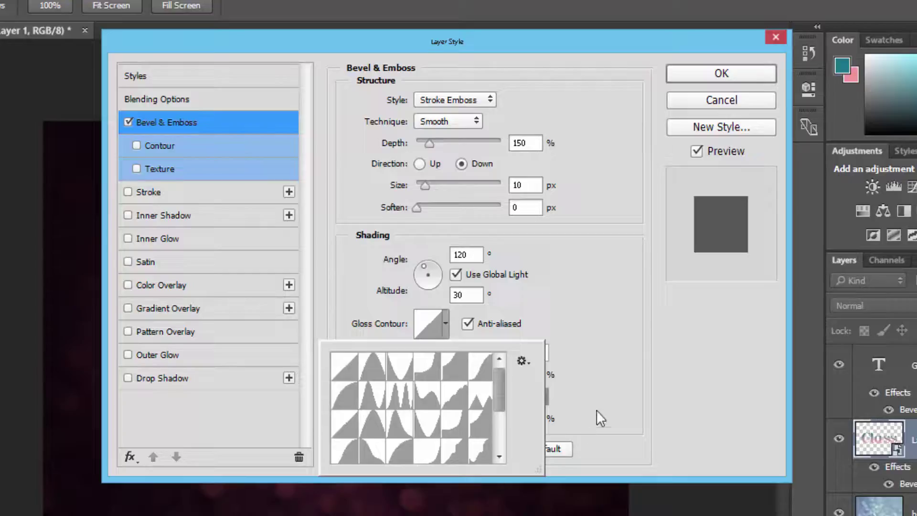
{"action": "left_click_drag", "start_coordinate": [499, 397], "coordinate": [499, 430]}
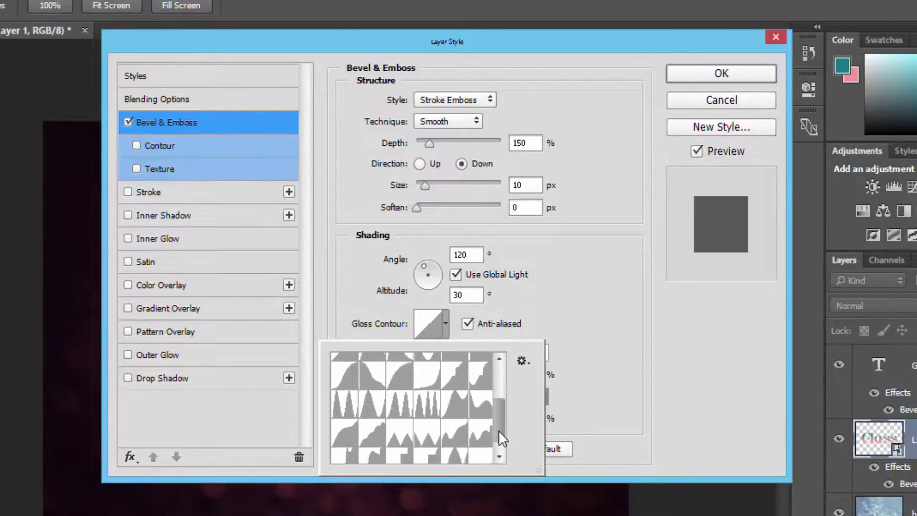
{"action": "left_click", "coordinate": [427, 406]}
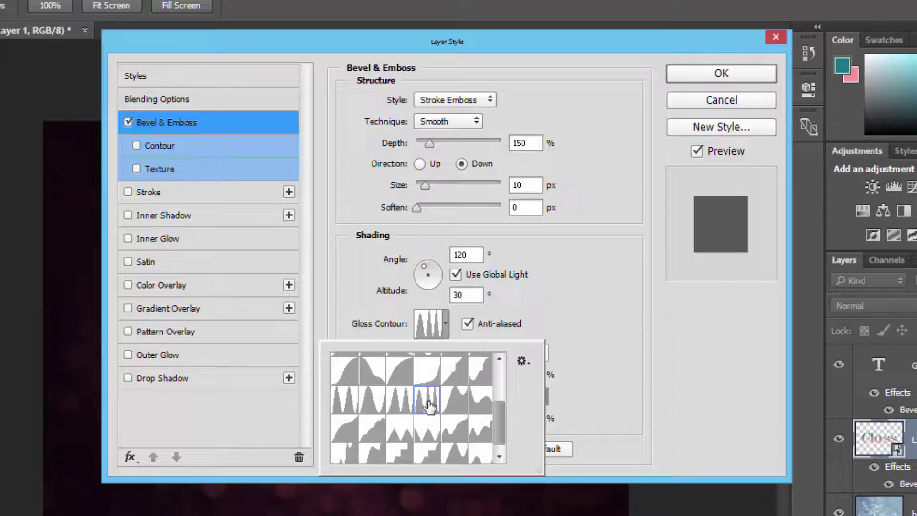
{"action": "left_click", "coordinate": [622, 378]}
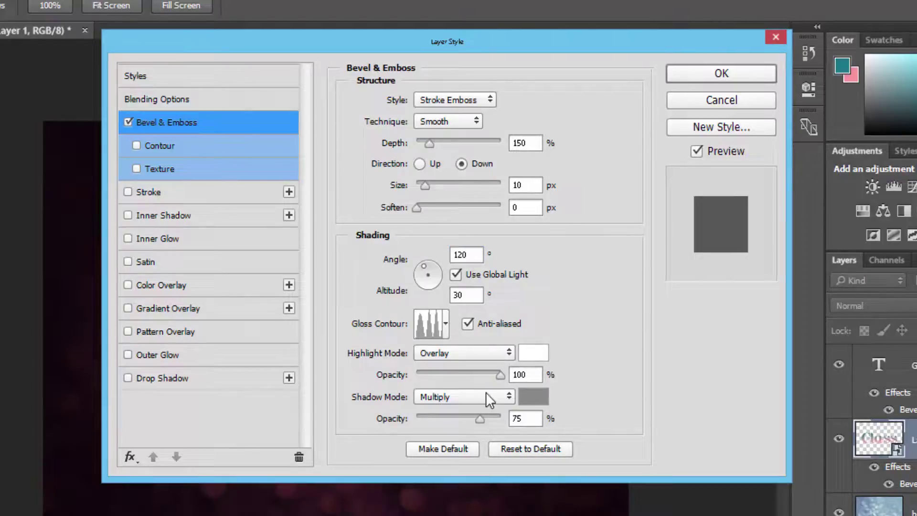
Set the bevel's highlight mode to Vivid Light at 75% opacity and enable its Contour.
{"action": "left_click", "coordinate": [506, 355]}
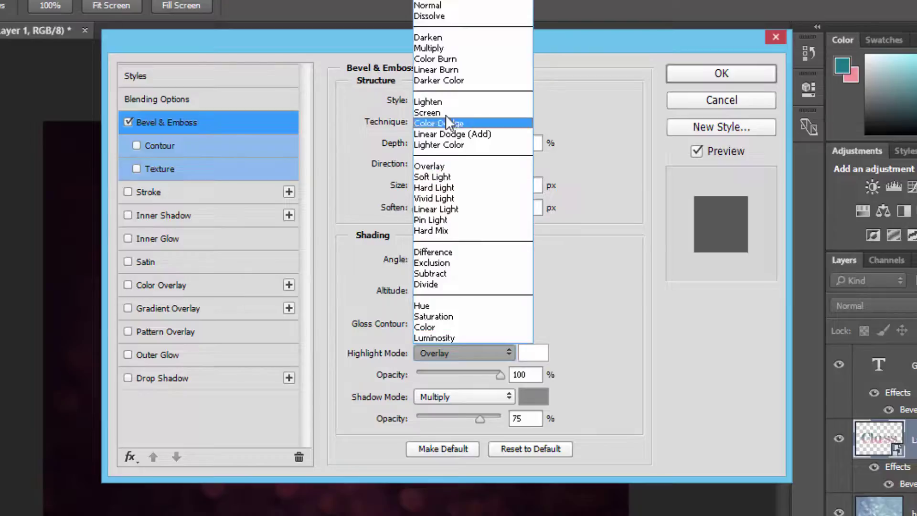
{"action": "left_click", "coordinate": [460, 201]}
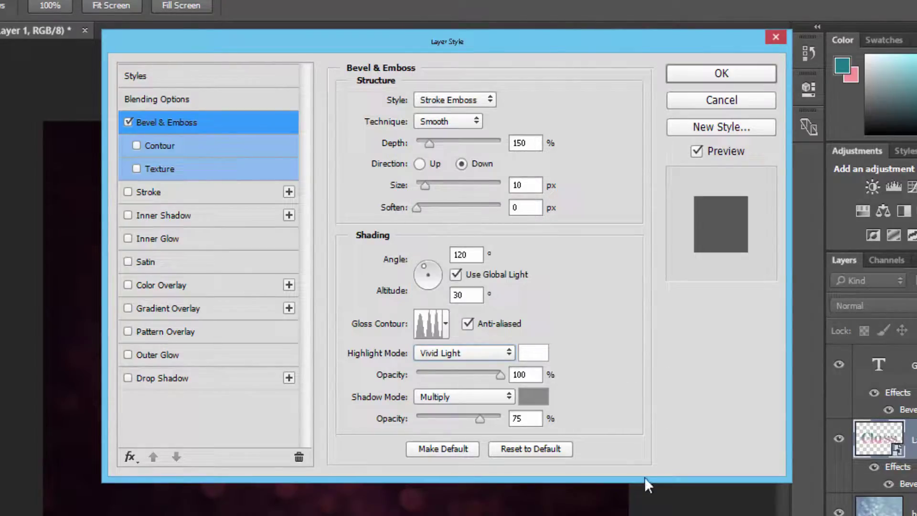
{"action": "double_click", "coordinate": [528, 374]}
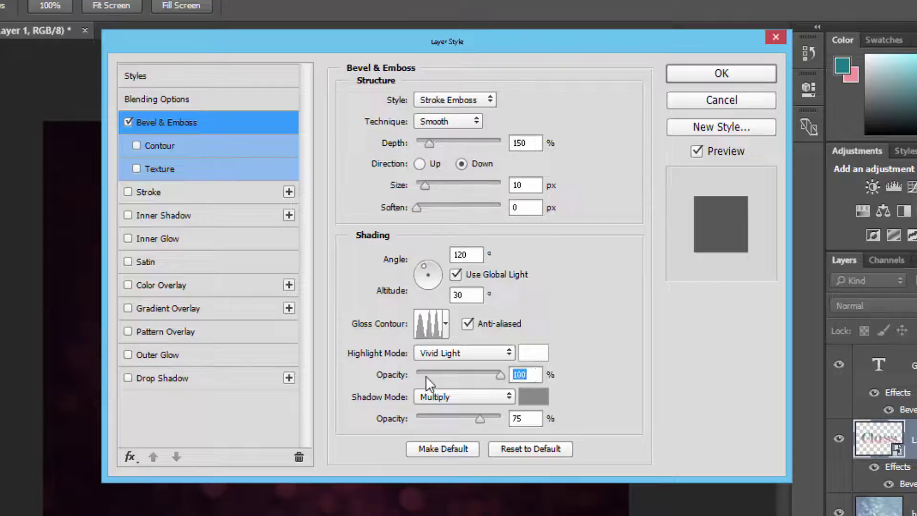
{"action": "type", "text": "75"}
{"action": "left_click", "coordinate": [173, 145]}
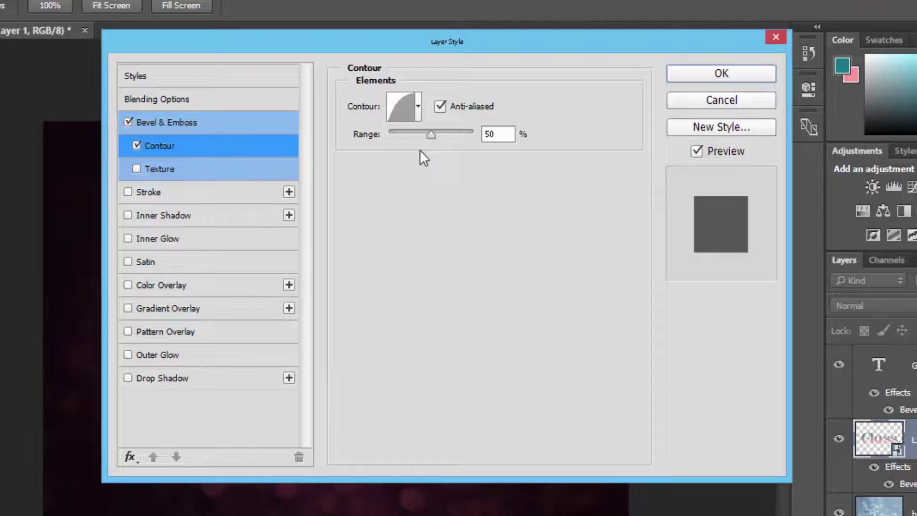
Add a 3 px Stroke positioned Outside to Layer 1.
{"action": "left_click", "coordinate": [210, 193]}
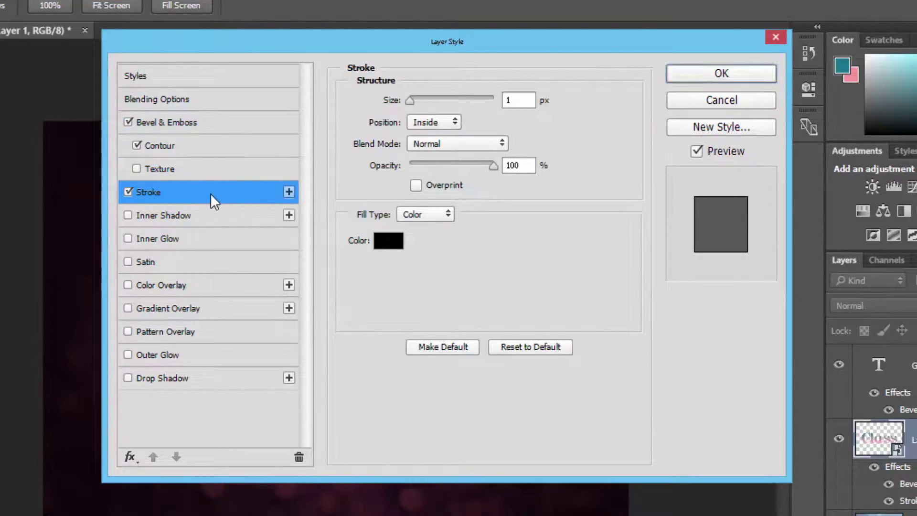
{"action": "left_click_drag", "start_coordinate": [521, 101], "coordinate": [458, 98]}
{"action": "type", "text": "3"}
{"action": "left_click", "coordinate": [447, 125]}
{"action": "left_click", "coordinate": [440, 136]}
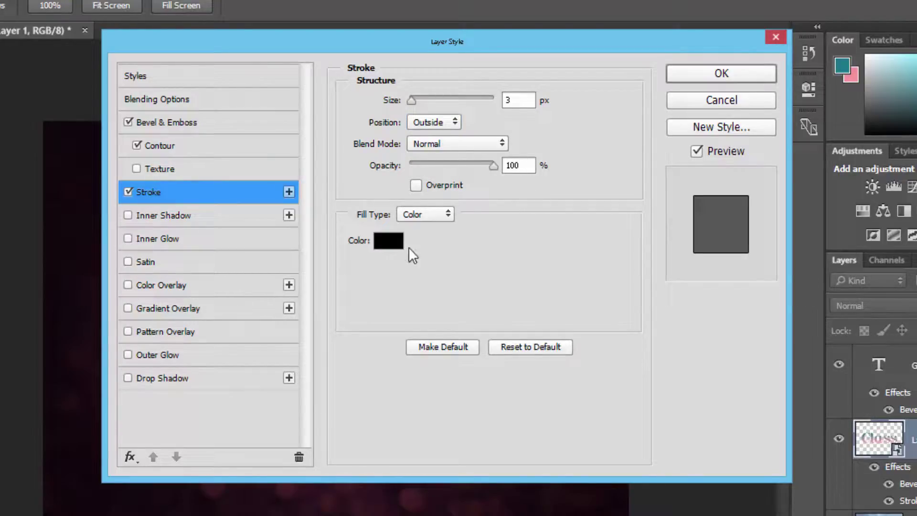
Set the stroke color to hex 6f4348.
{"action": "left_click", "coordinate": [388, 244]}
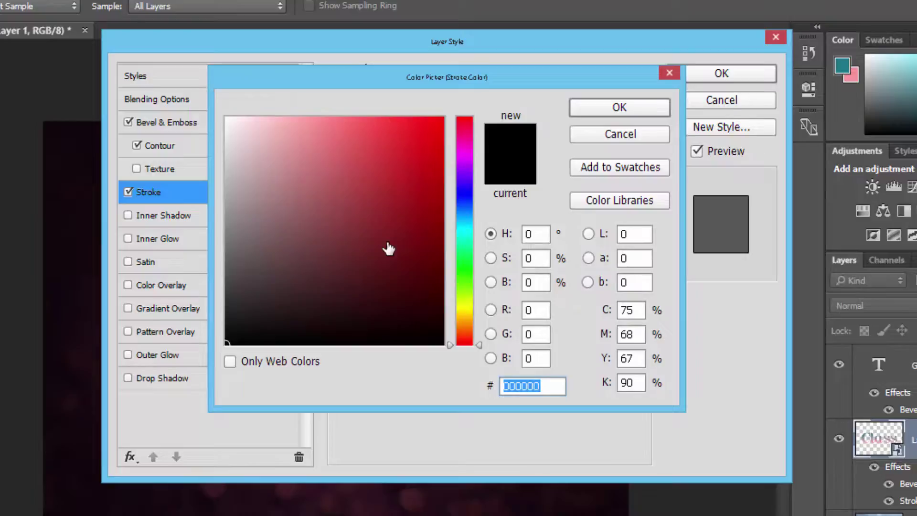
{"action": "type", "text": "6"}
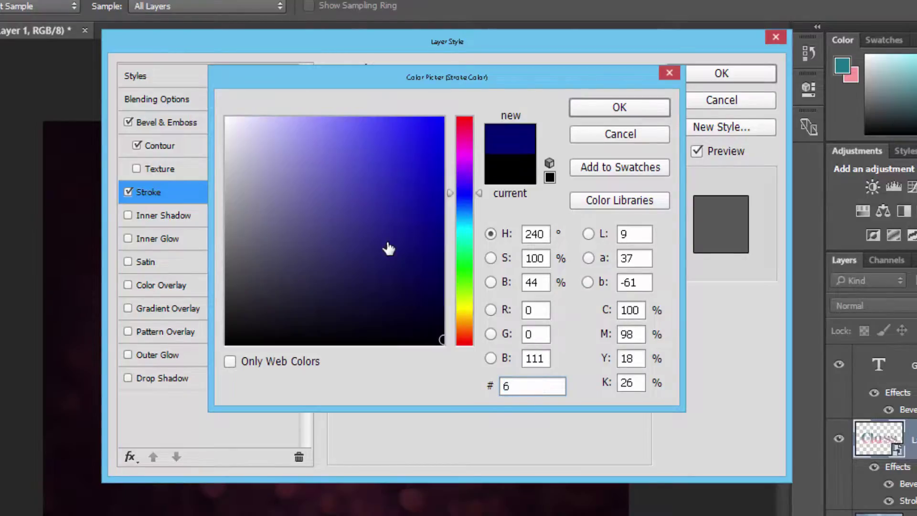
{"action": "type", "text": "f434"}
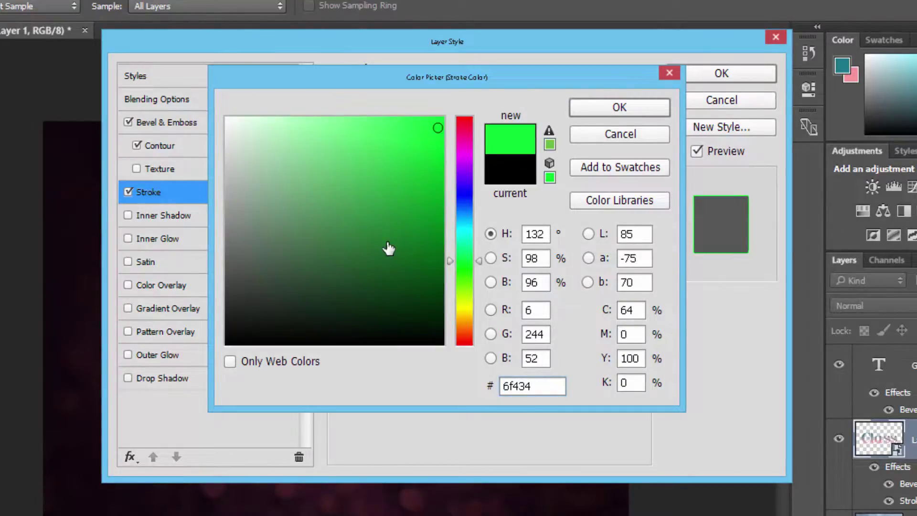
{"action": "type", "text": "8"}
{"action": "left_click", "coordinate": [646, 110]}
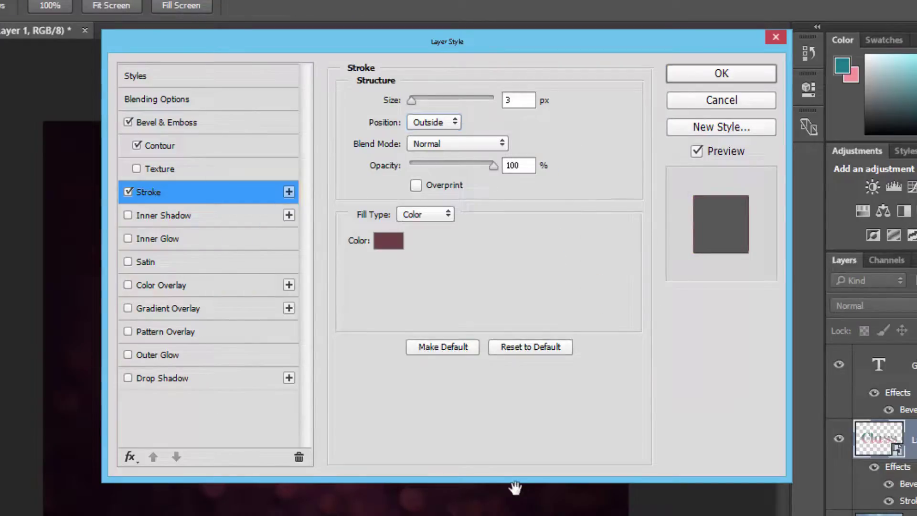
Add a Drop Shadow to Layer 1 and set its color to hex 676767.
{"action": "left_click", "coordinate": [251, 379]}
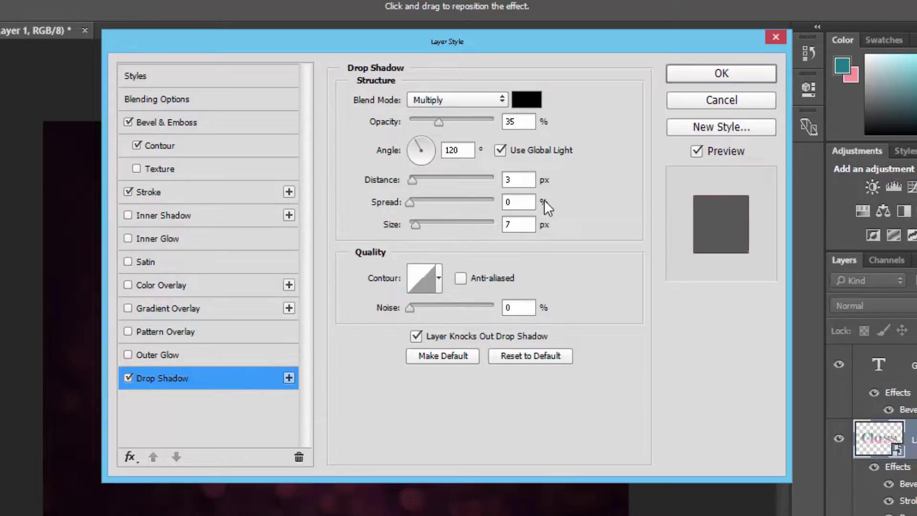
{"action": "left_click", "coordinate": [531, 103]}
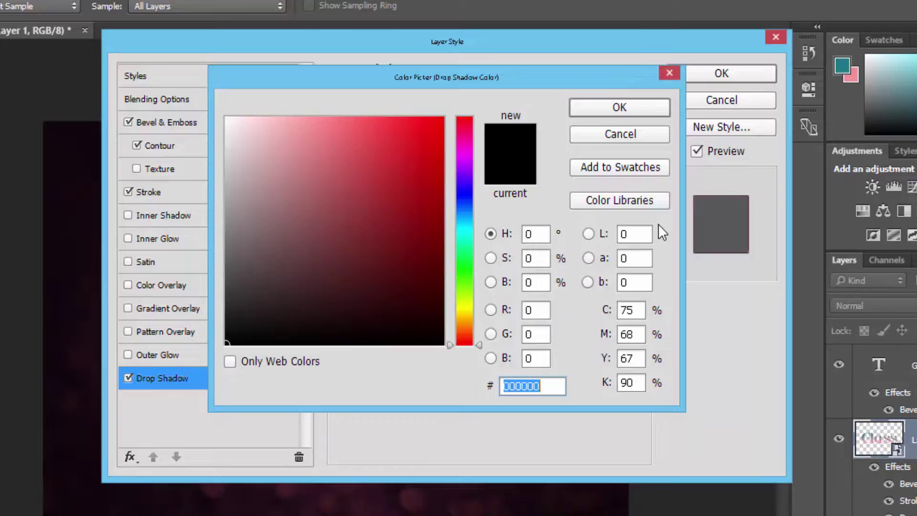
{"action": "type", "text": "676767"}
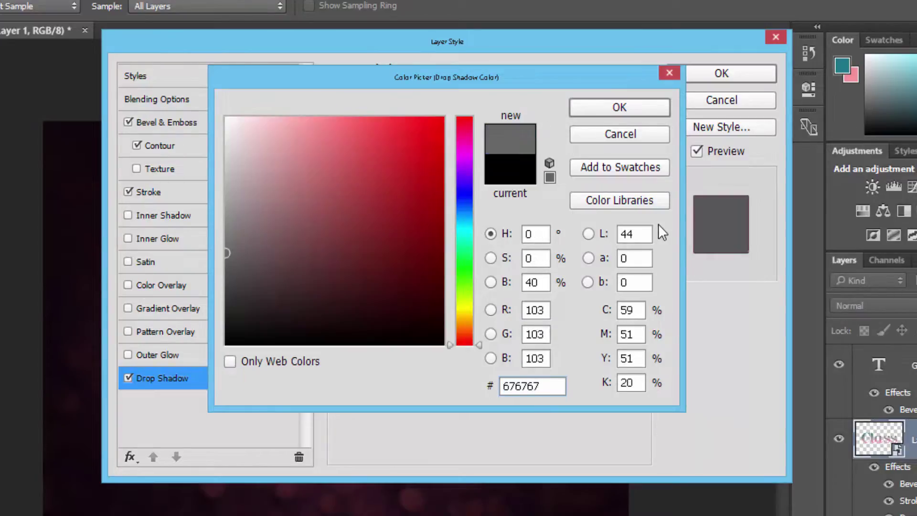
{"action": "left_click", "coordinate": [652, 112]}
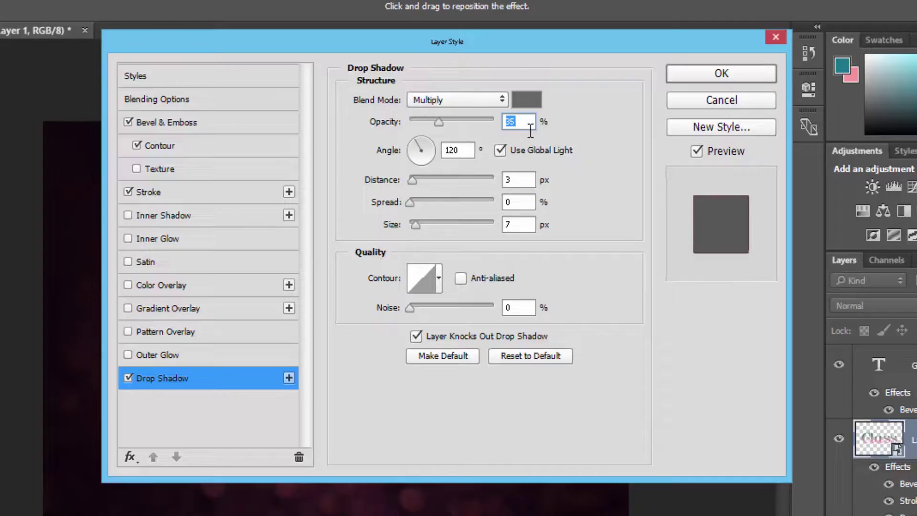
Set the drop shadow to 75% opacity, 5 px distance and 30% spread, and apply the layer style.
{"action": "type", "text": "75"}
{"action": "left_click", "coordinate": [528, 177]}
{"action": "left_click_drag", "start_coordinate": [522, 177], "coordinate": [470, 183]}
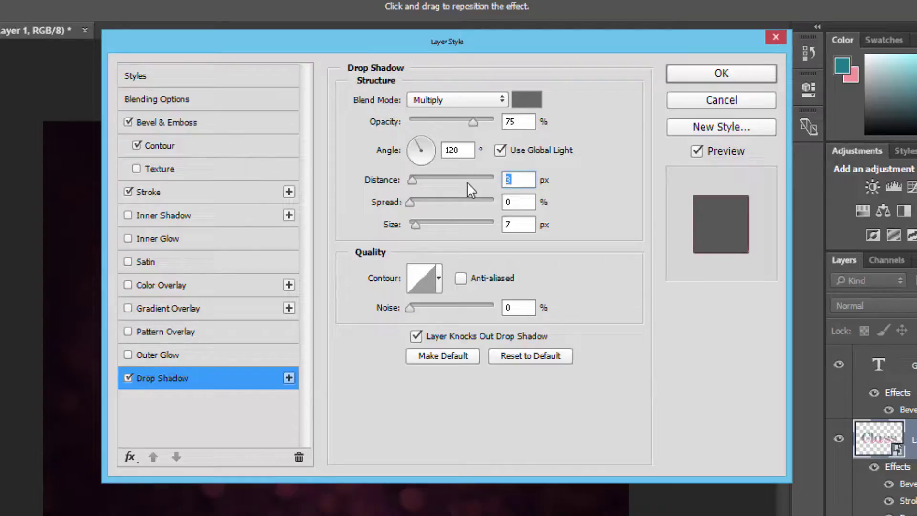
{"action": "type", "text": "5"}
{"action": "left_click_drag", "start_coordinate": [525, 201], "coordinate": [409, 201]}
{"action": "type", "text": "30"}
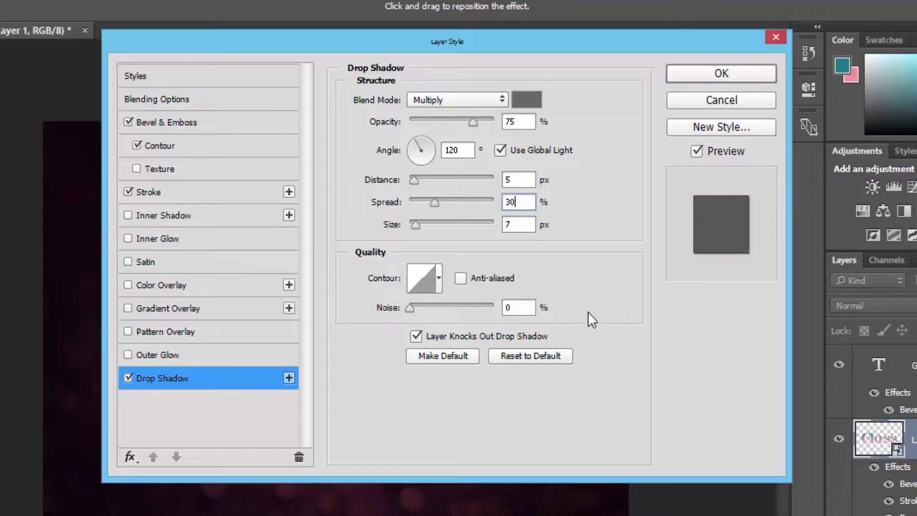
{"action": "left_click", "coordinate": [726, 71]}
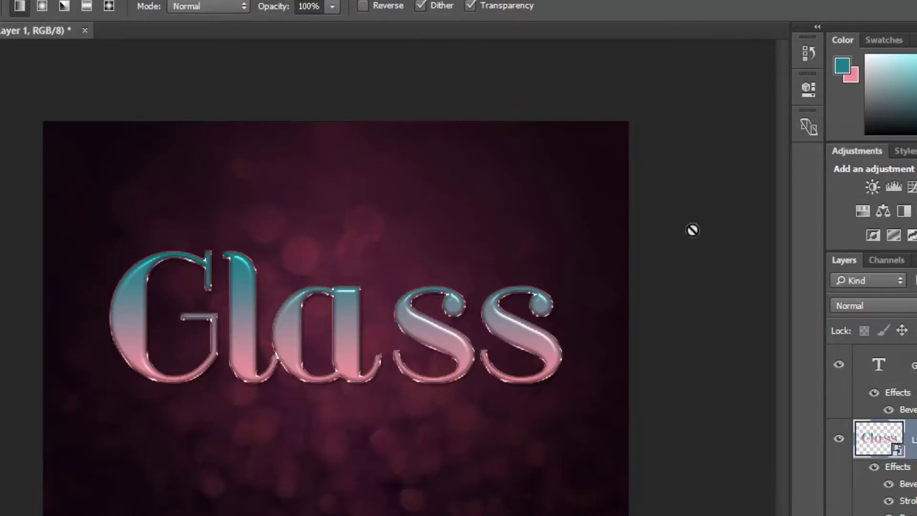
Add the Spatter brush-stroke filter from the Filter Gallery to Layer 1 with a spray radius of 22.
{"action": "left_click", "coordinate": [226, 14]}
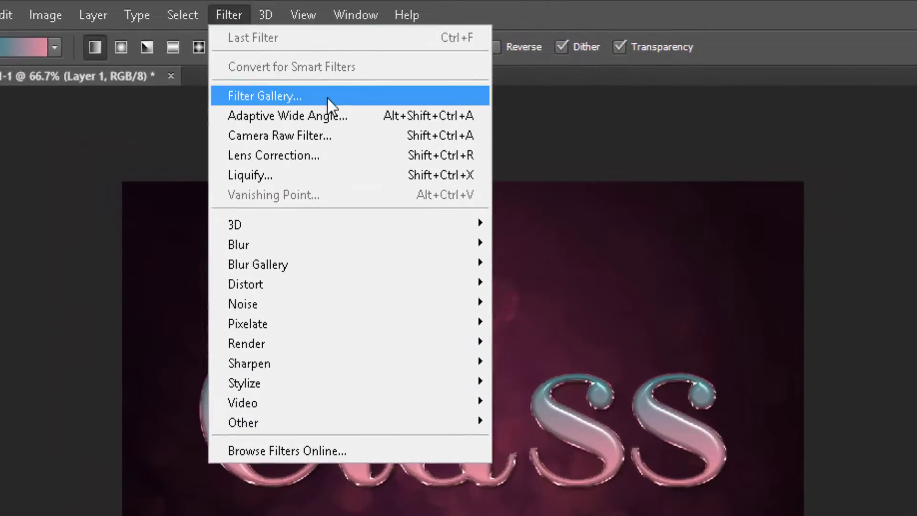
{"action": "left_click", "coordinate": [328, 98]}
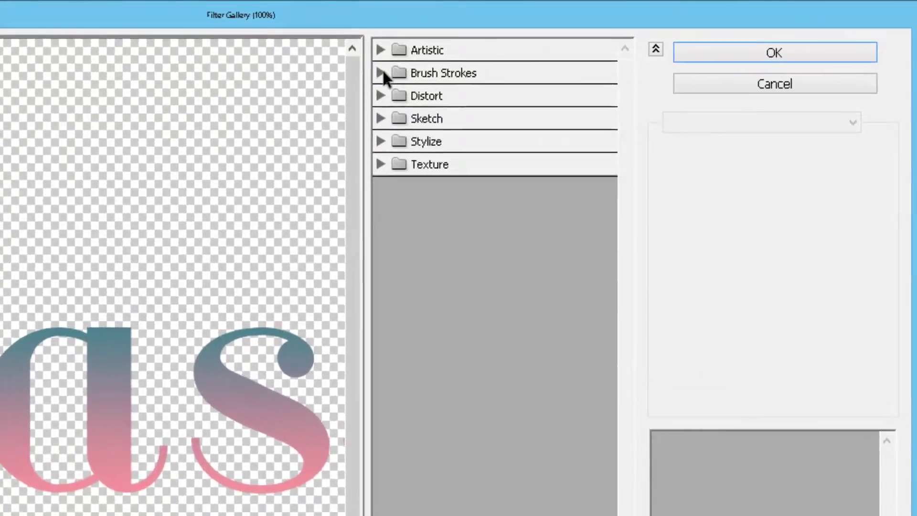
{"action": "left_click", "coordinate": [472, 59]}
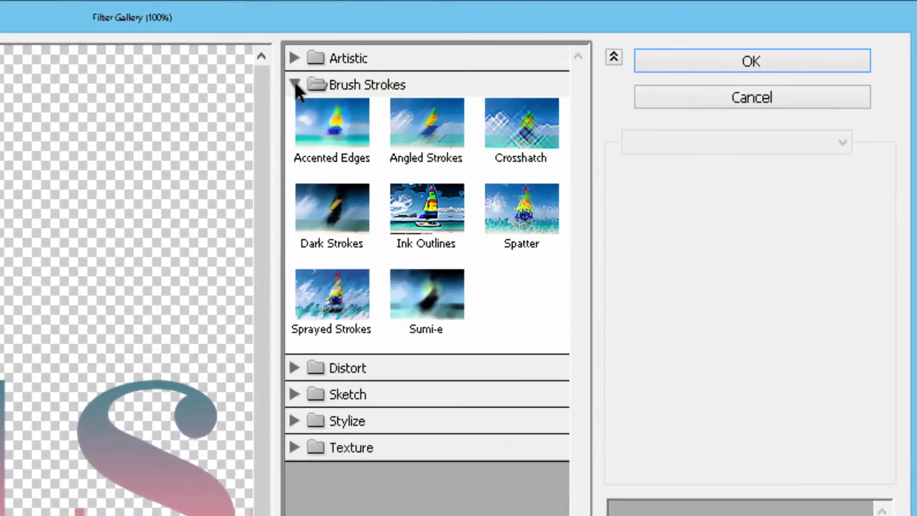
{"action": "left_click", "coordinate": [535, 223]}
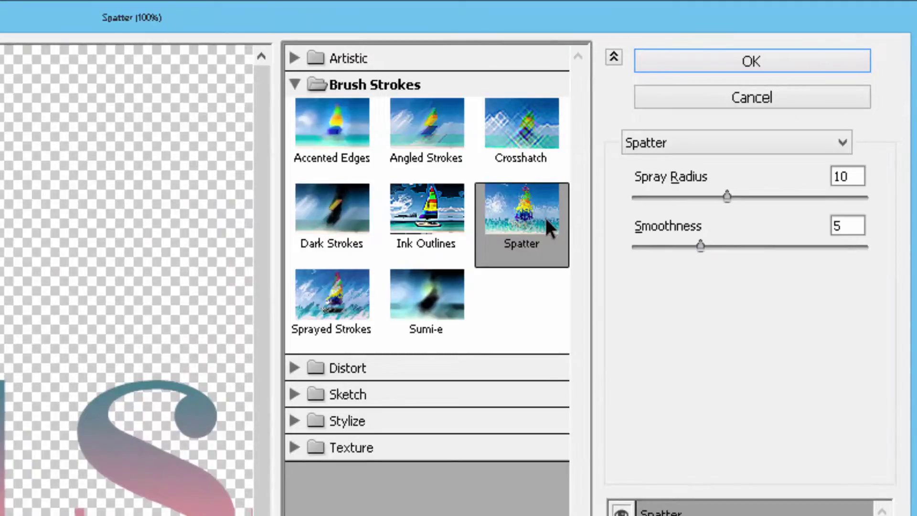
{"action": "double_click", "coordinate": [841, 177]}
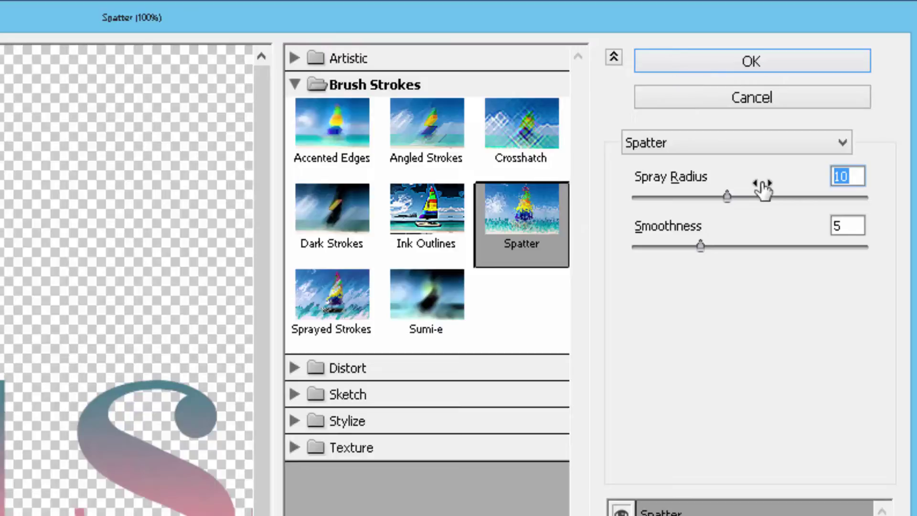
{"action": "type", "text": "22"}
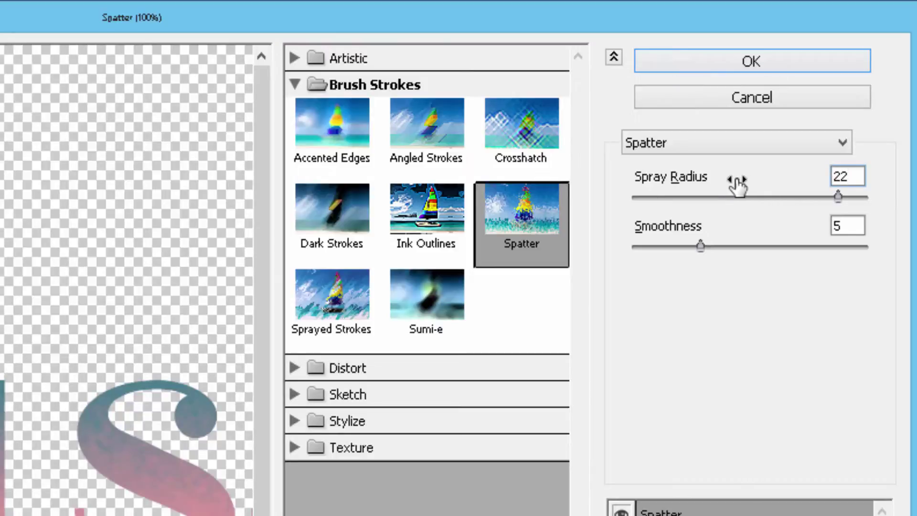
{"action": "key", "text": "Return"}
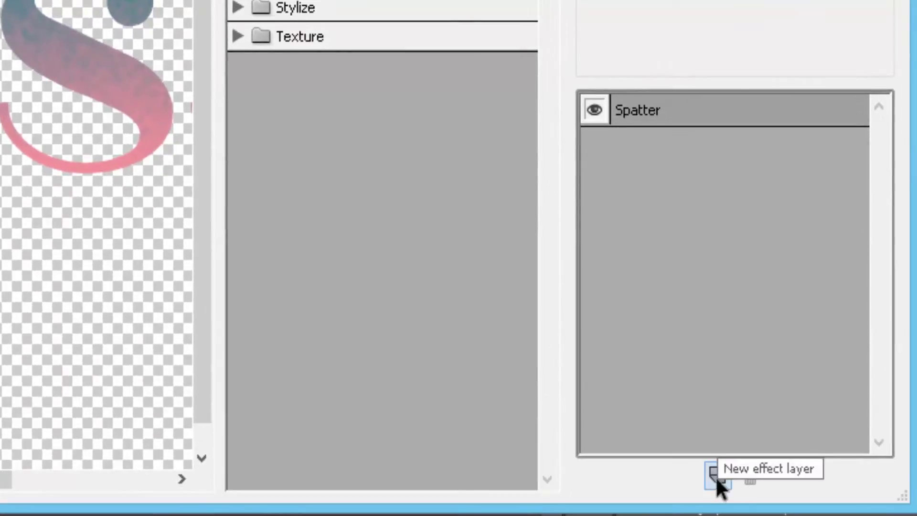
Add a second effect layer using Sprayed Strokes with stroke length 0 and spray radius 8.
{"action": "left_click", "coordinate": [716, 477]}
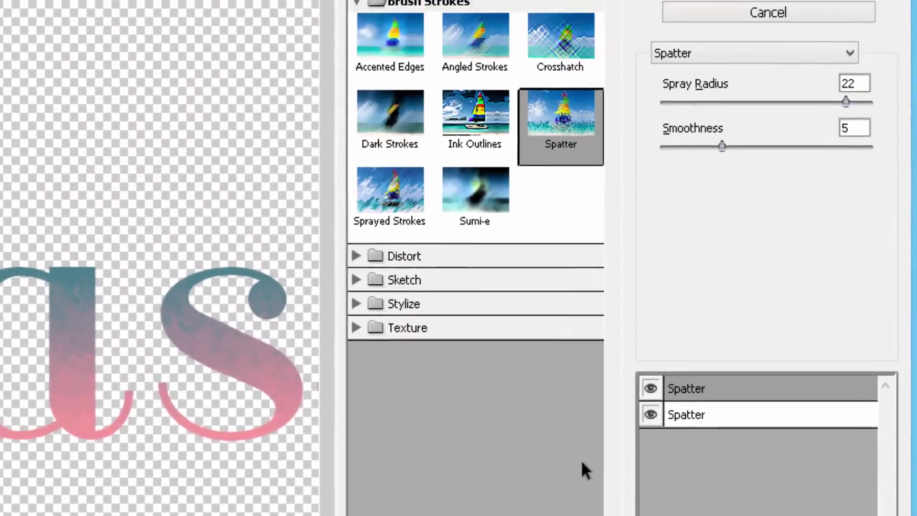
{"action": "left_click", "coordinate": [394, 209]}
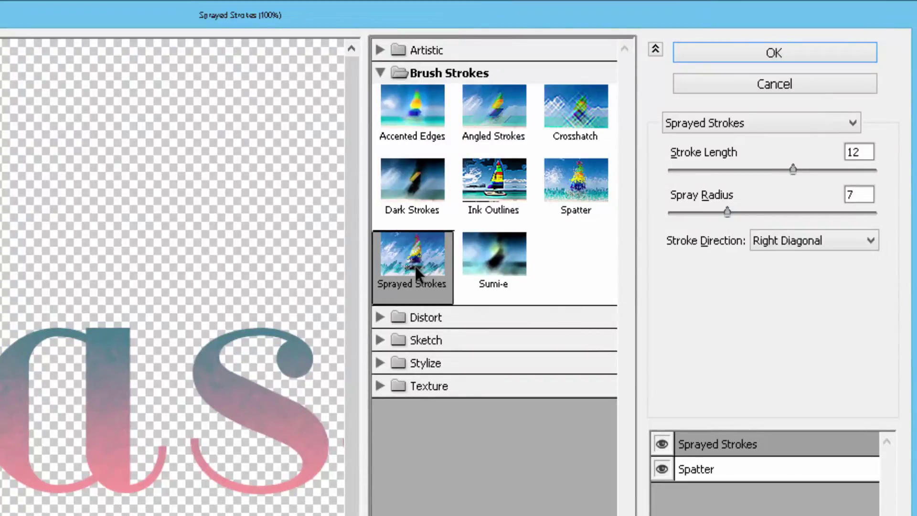
{"action": "left_click", "coordinate": [852, 152]}
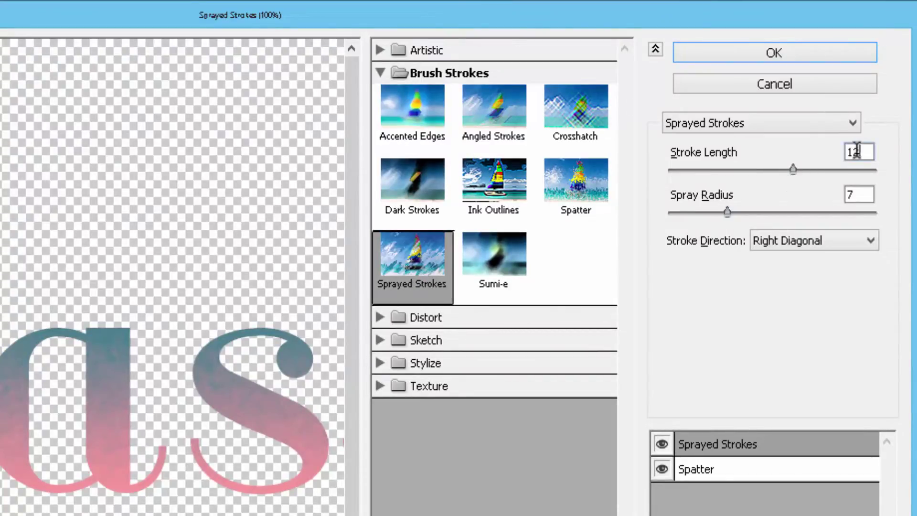
{"action": "type", "text": "0"}
{"action": "left_click", "coordinate": [858, 193]}
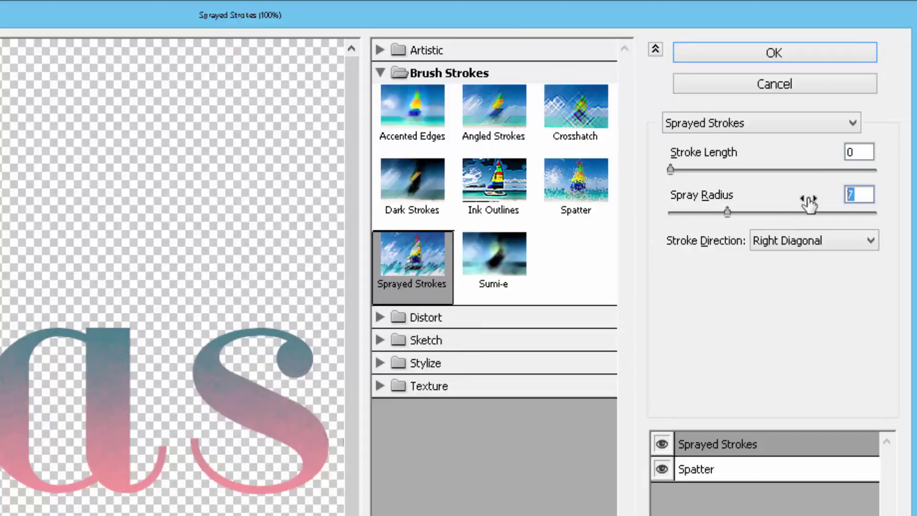
{"action": "type", "text": "8"}
Set the sprayed strokes' direction to Vertical and apply the Filter Gallery effects to the layer.
{"action": "left_click", "coordinate": [868, 239]}
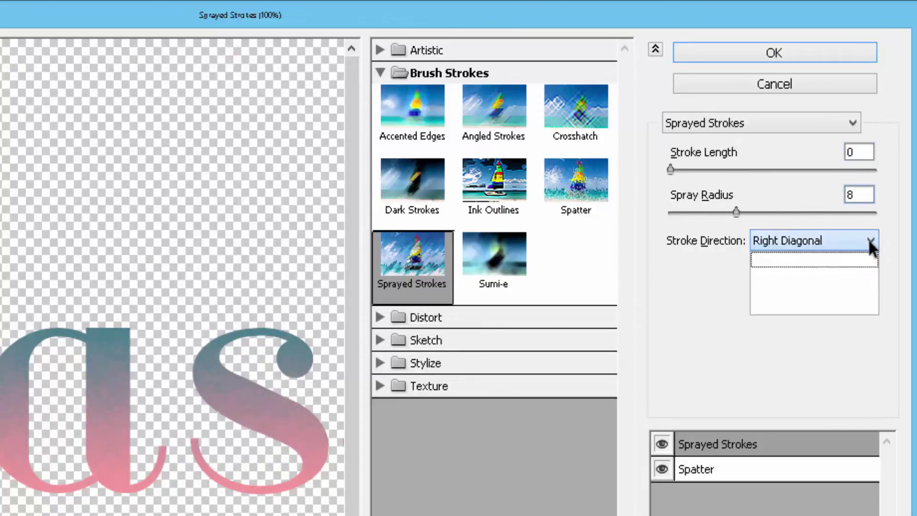
{"action": "left_click", "coordinate": [813, 307]}
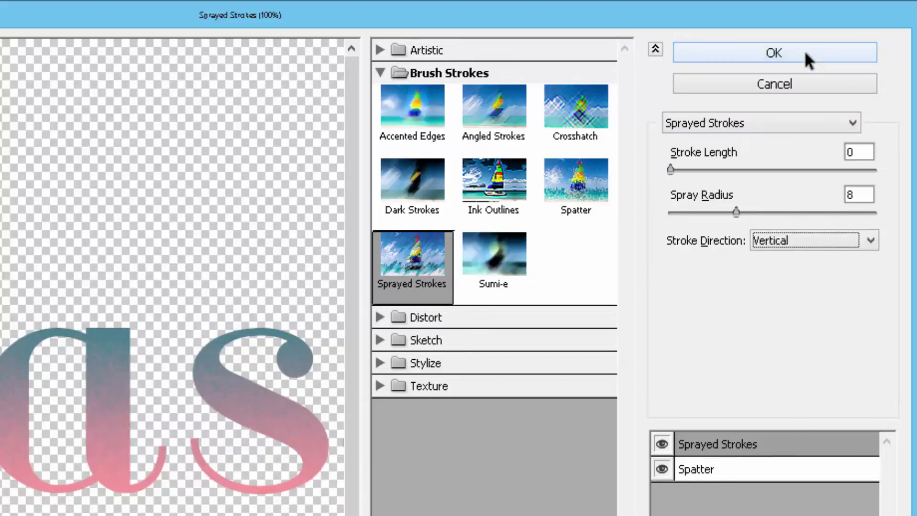
{"action": "left_click", "coordinate": [824, 51]}
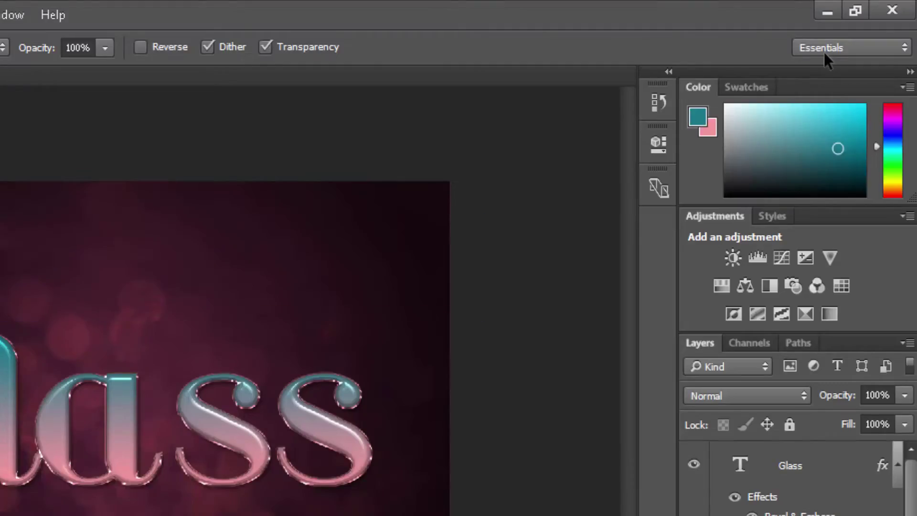